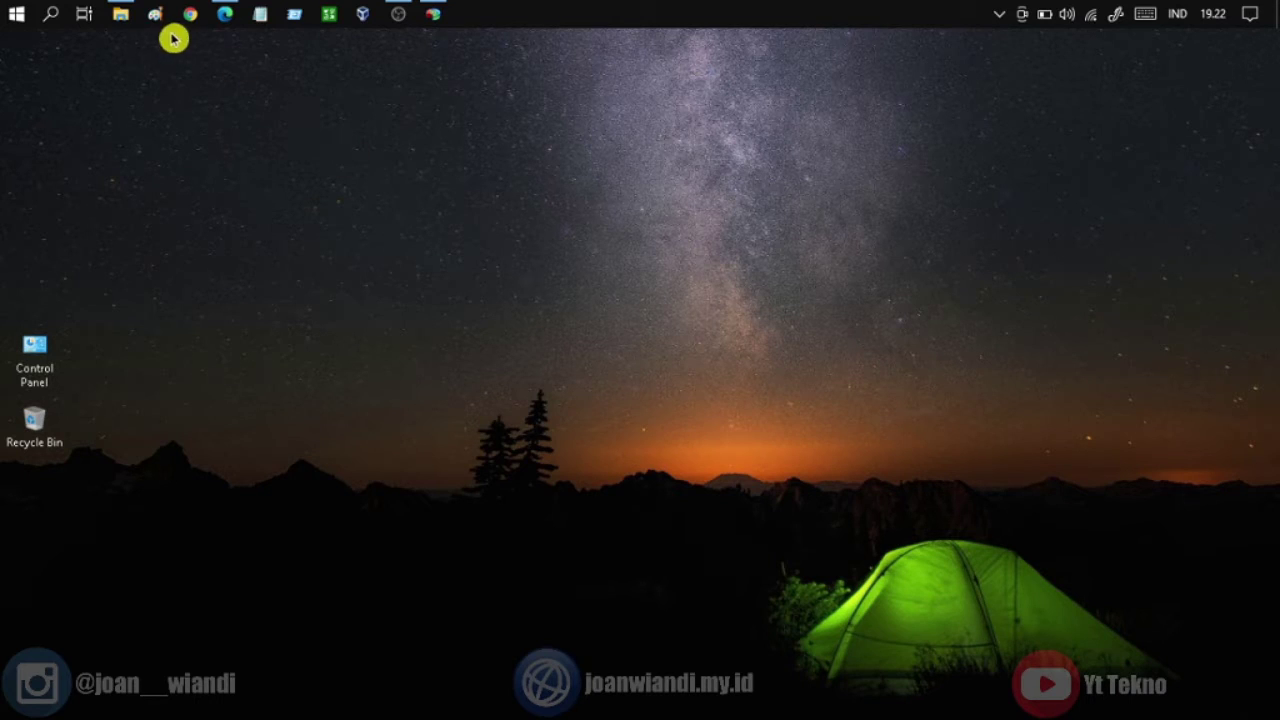
# Look over the capacity and free space of the local drives in File Explorer, and refresh the desktop.
pyautogui.click(120, 14)
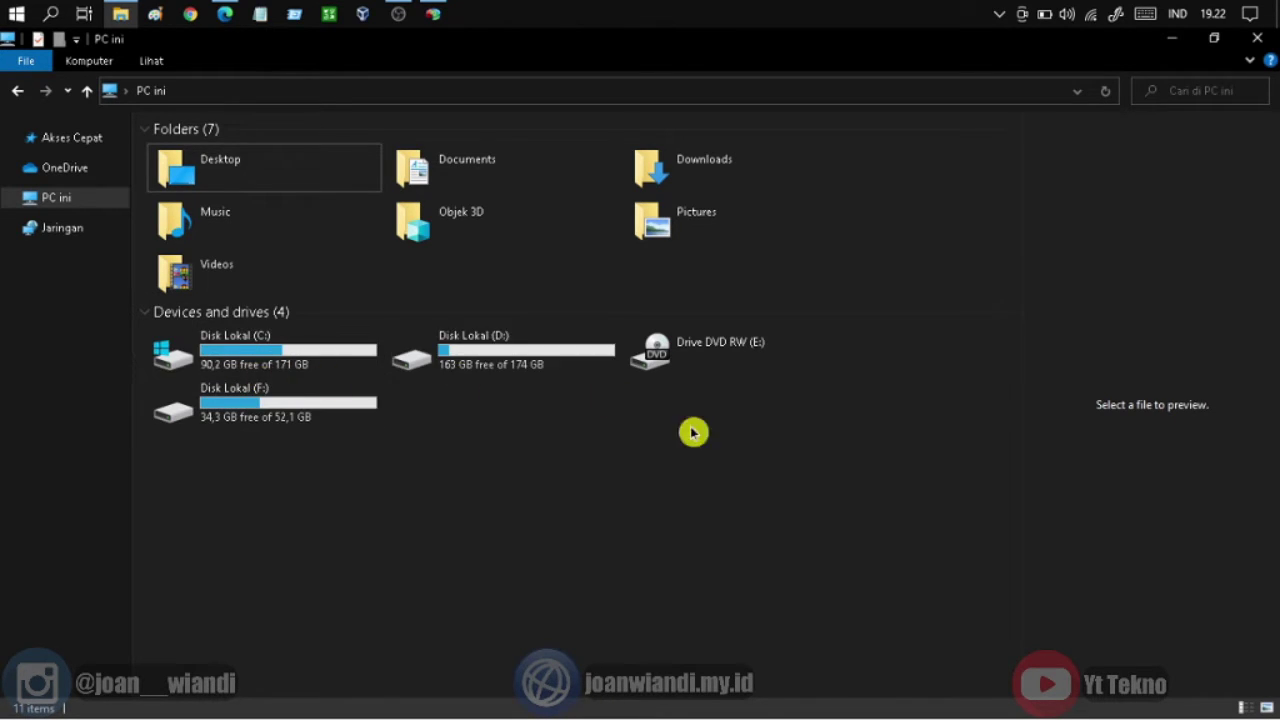
pyautogui.click(1176, 47)
pyautogui.rightClick(570, 188)
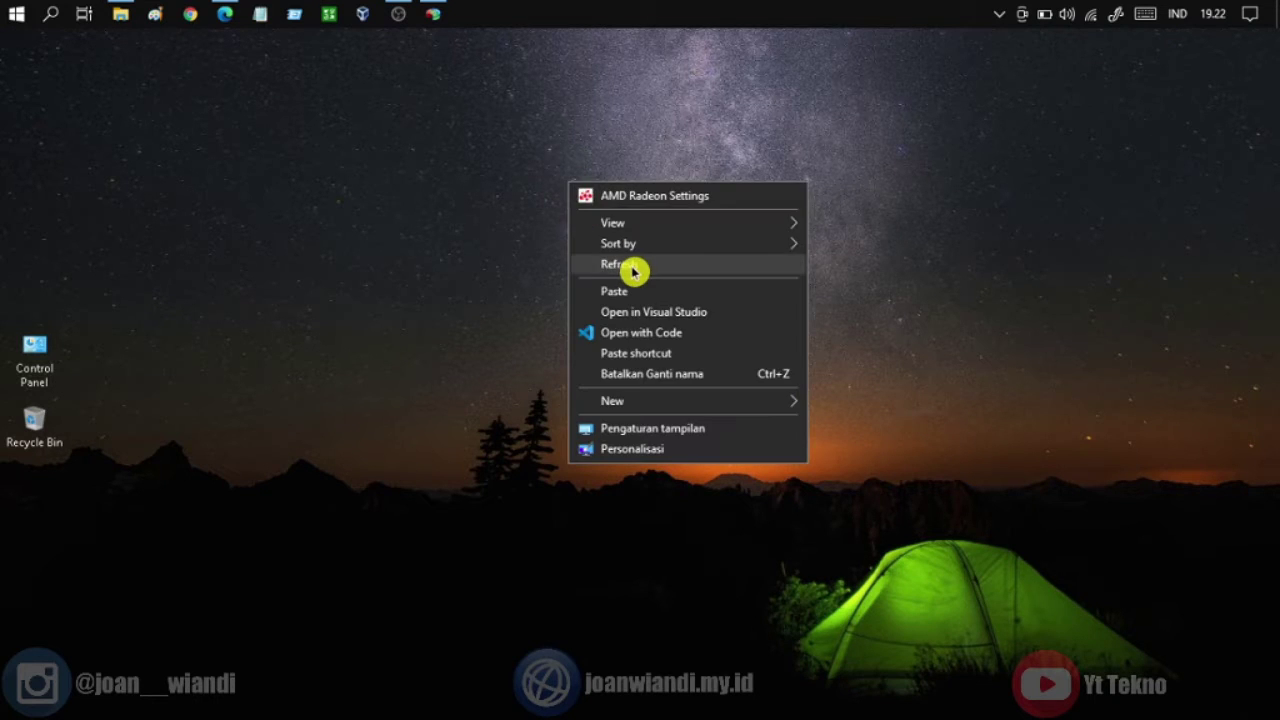
pyautogui.click(634, 271)
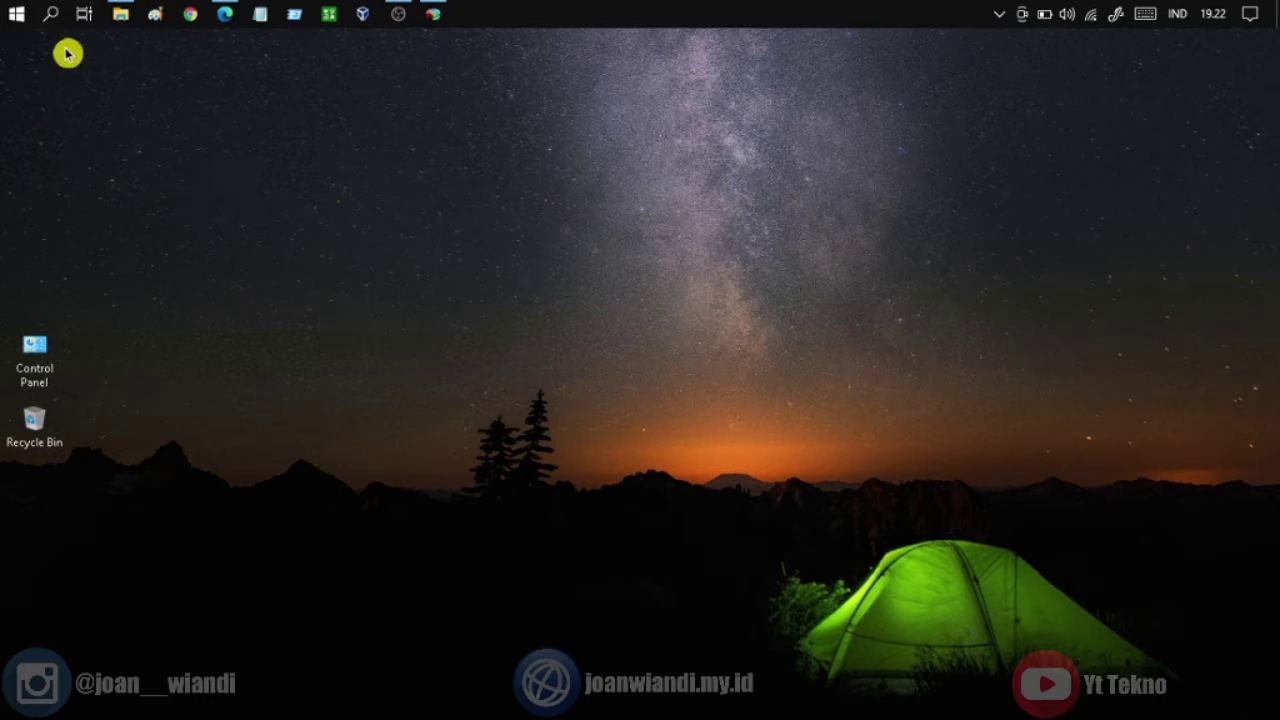
# Open Disk Management and inspect the Shrink Volume settings of drive D: without applying them.
pyautogui.rightClick(20, 20)
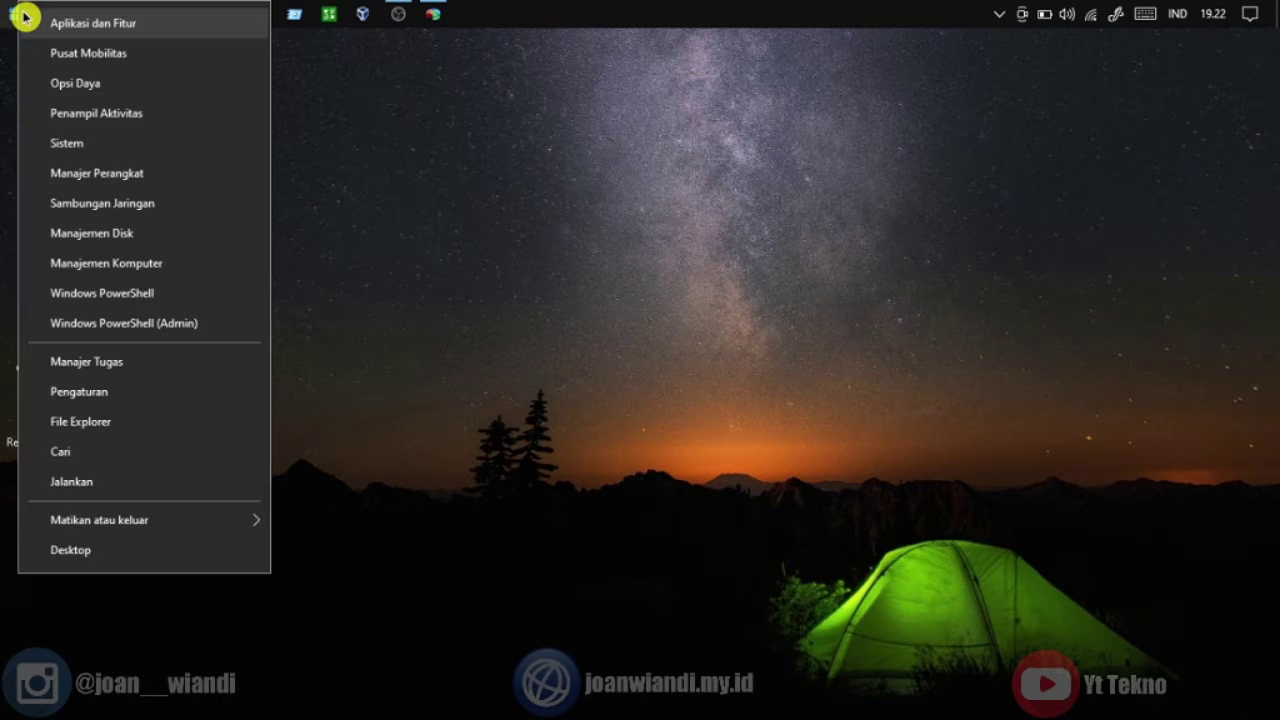
pyautogui.click(164, 239)
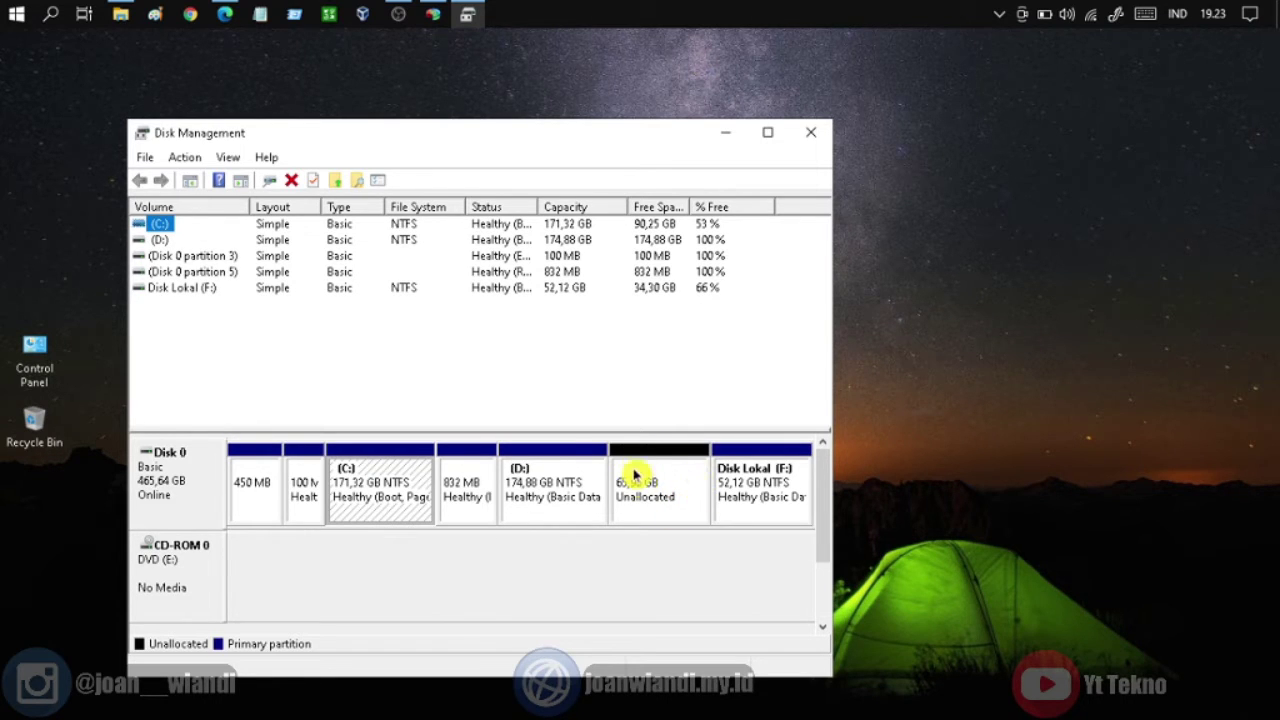
pyautogui.rightClick(546, 481)
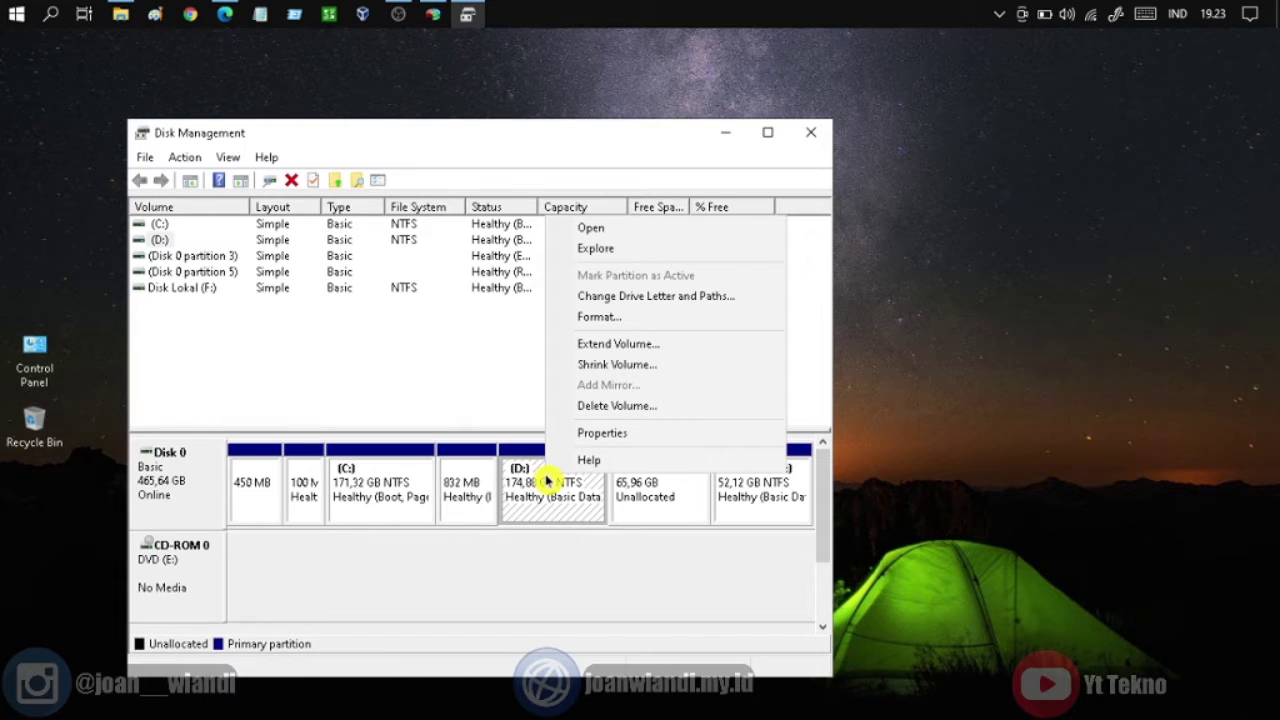
pyautogui.click(676, 366)
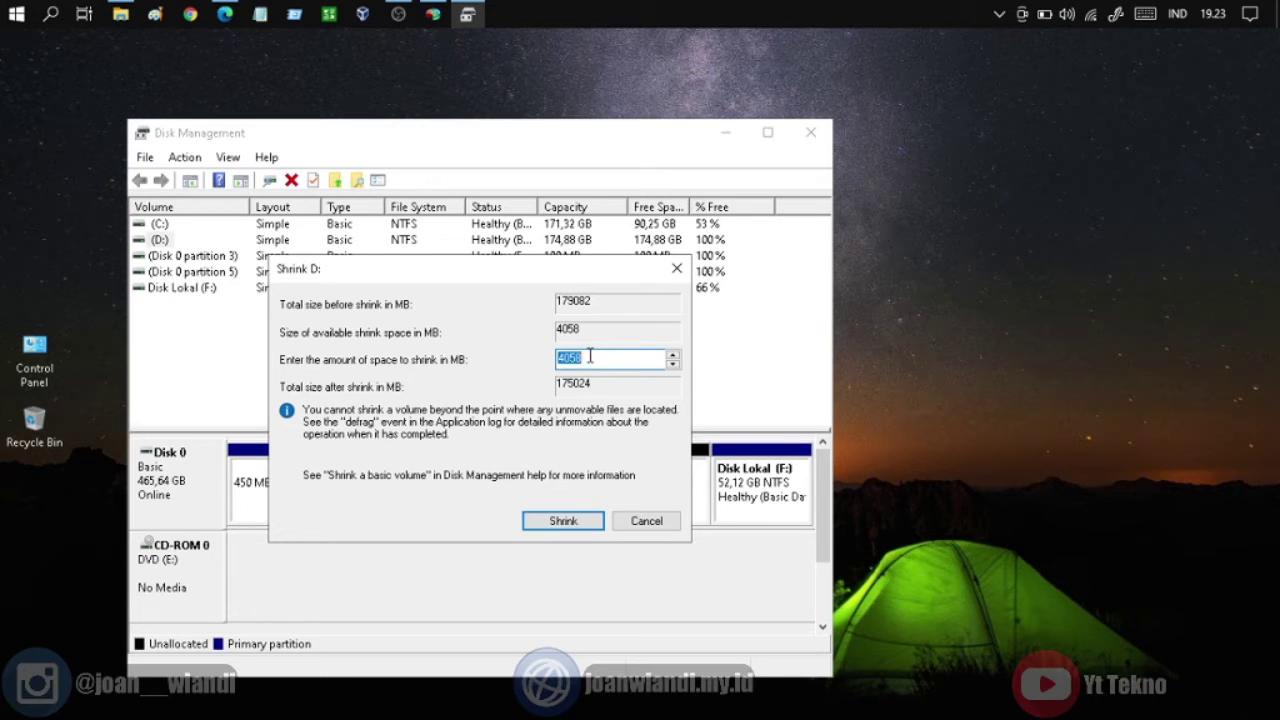
pyautogui.click(672, 271)
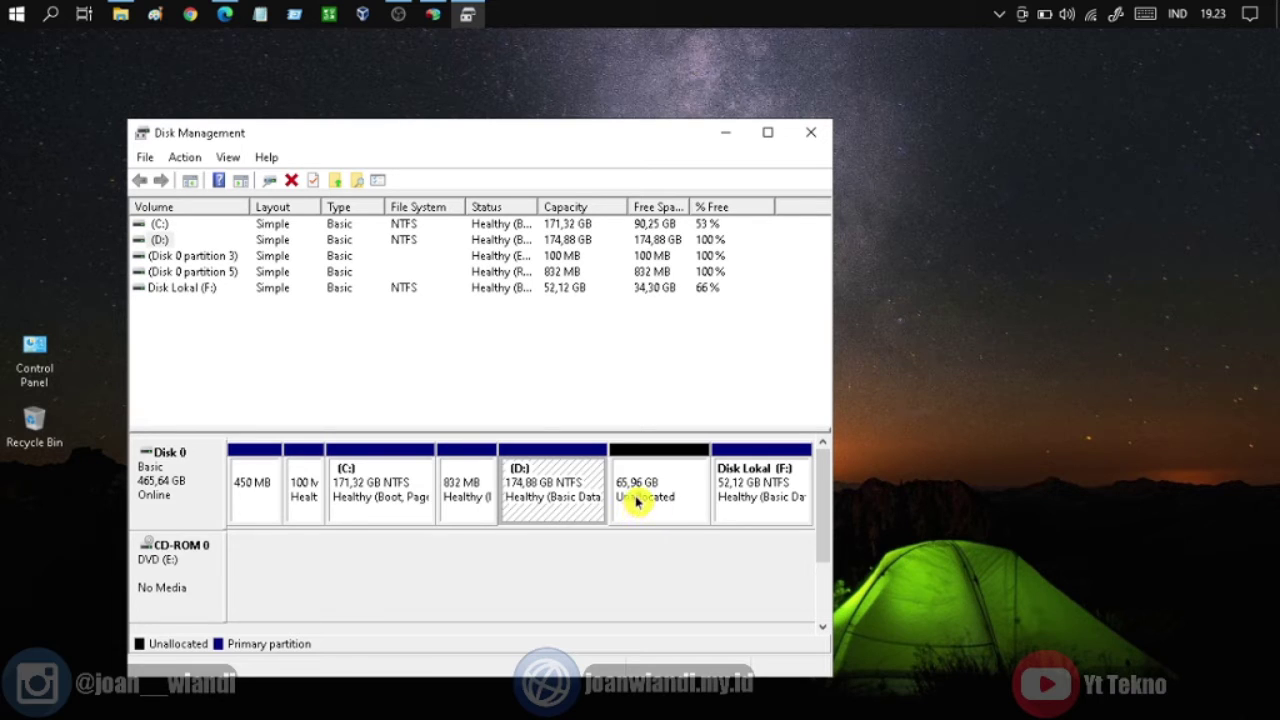
# Compare the volume operations offered for partitions C: and D:, check the unallocated space, and close Disk Management.
pyautogui.click(389, 497)
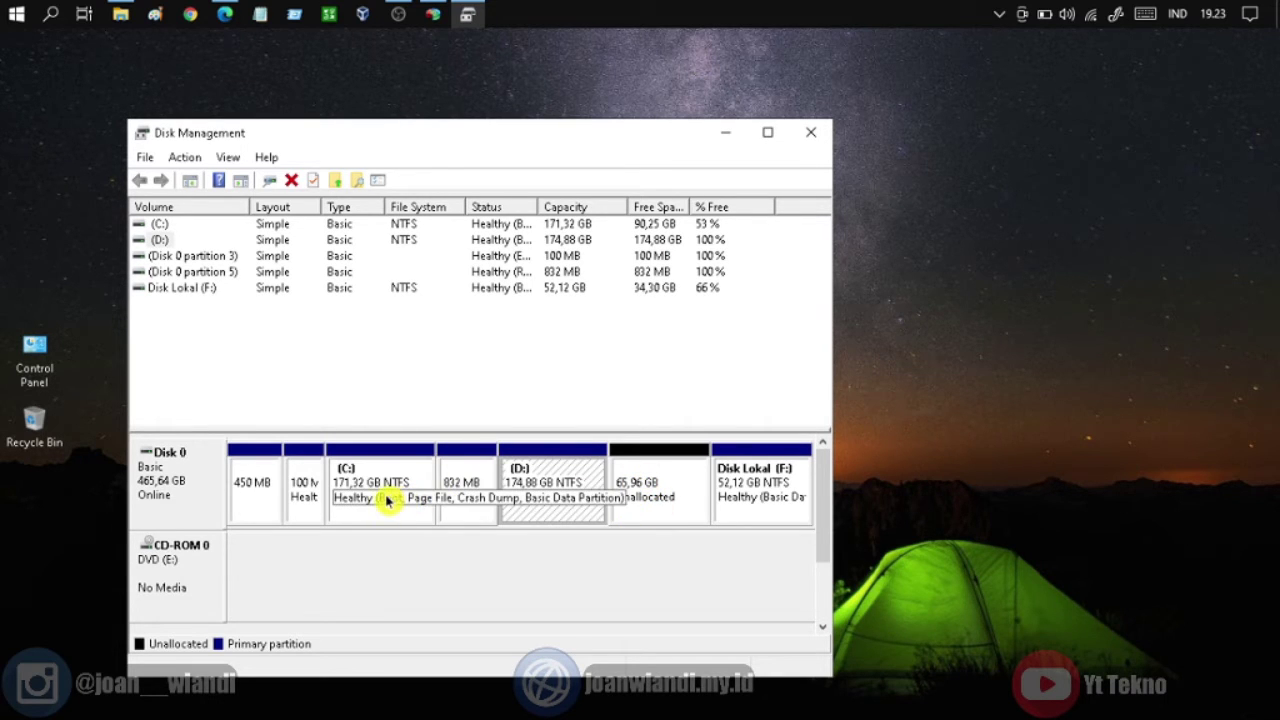
pyautogui.rightClick(388, 500)
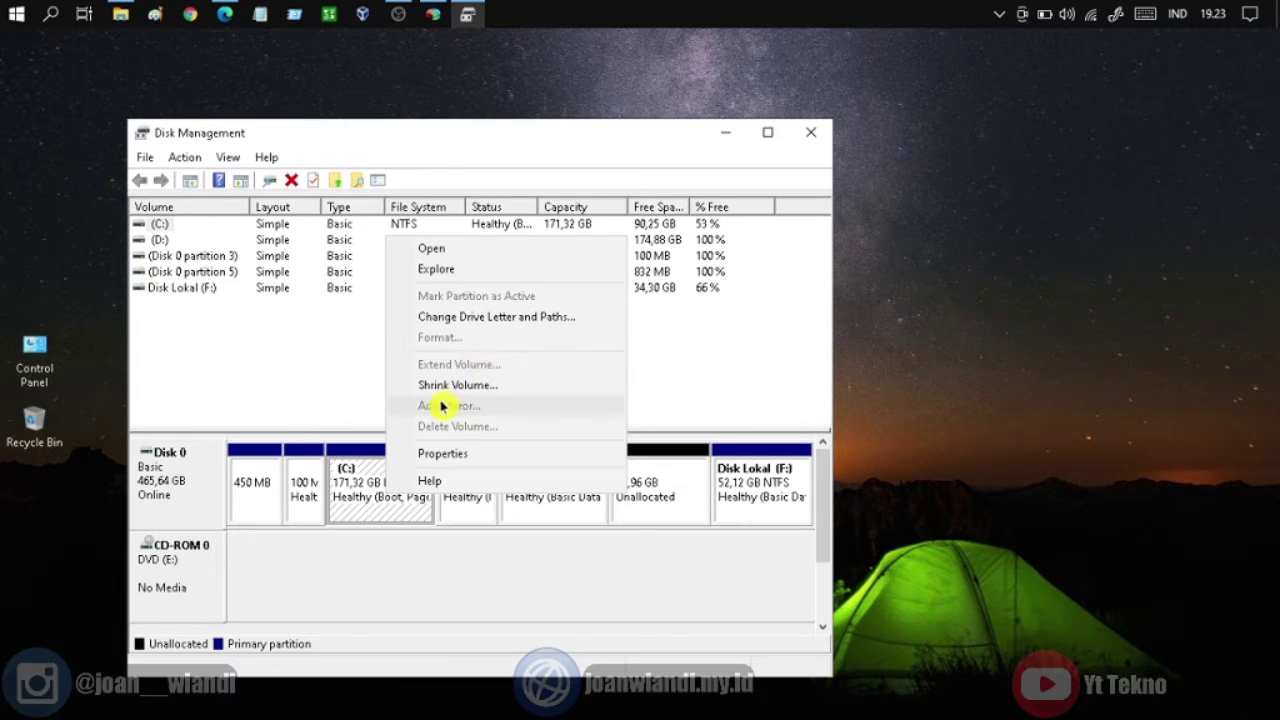
pyautogui.click(344, 432)
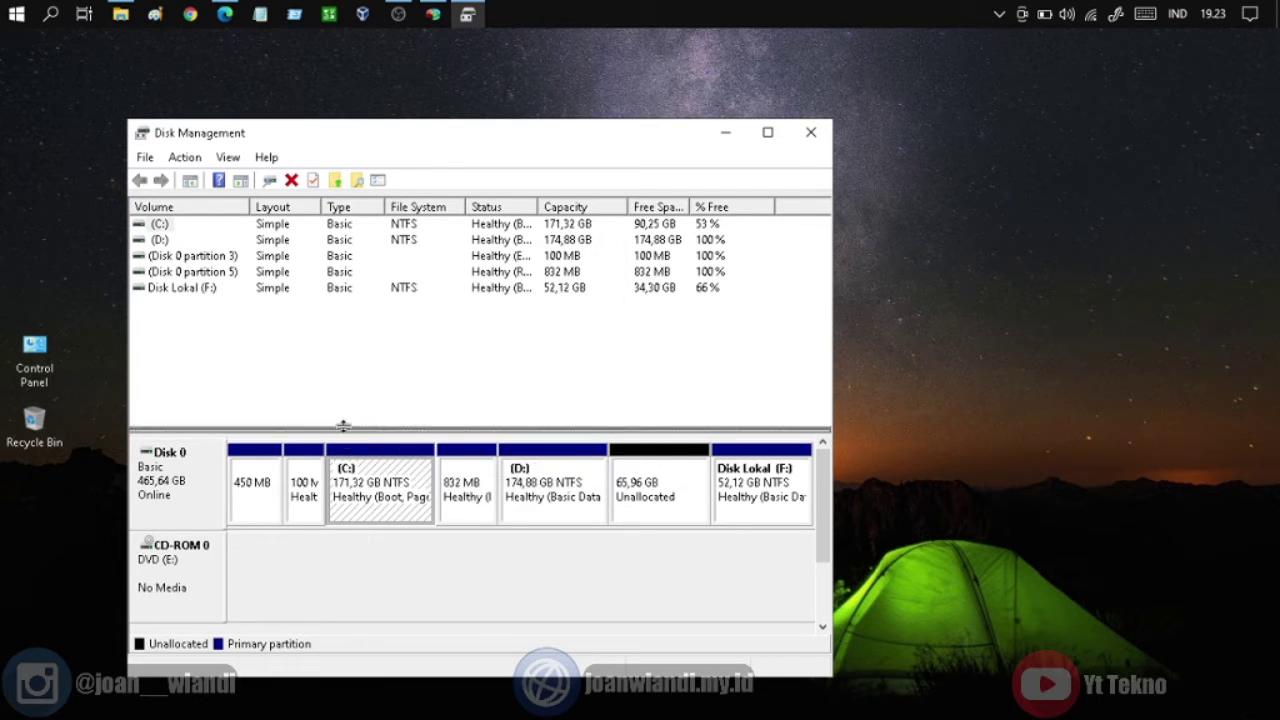
pyautogui.rightClick(541, 485)
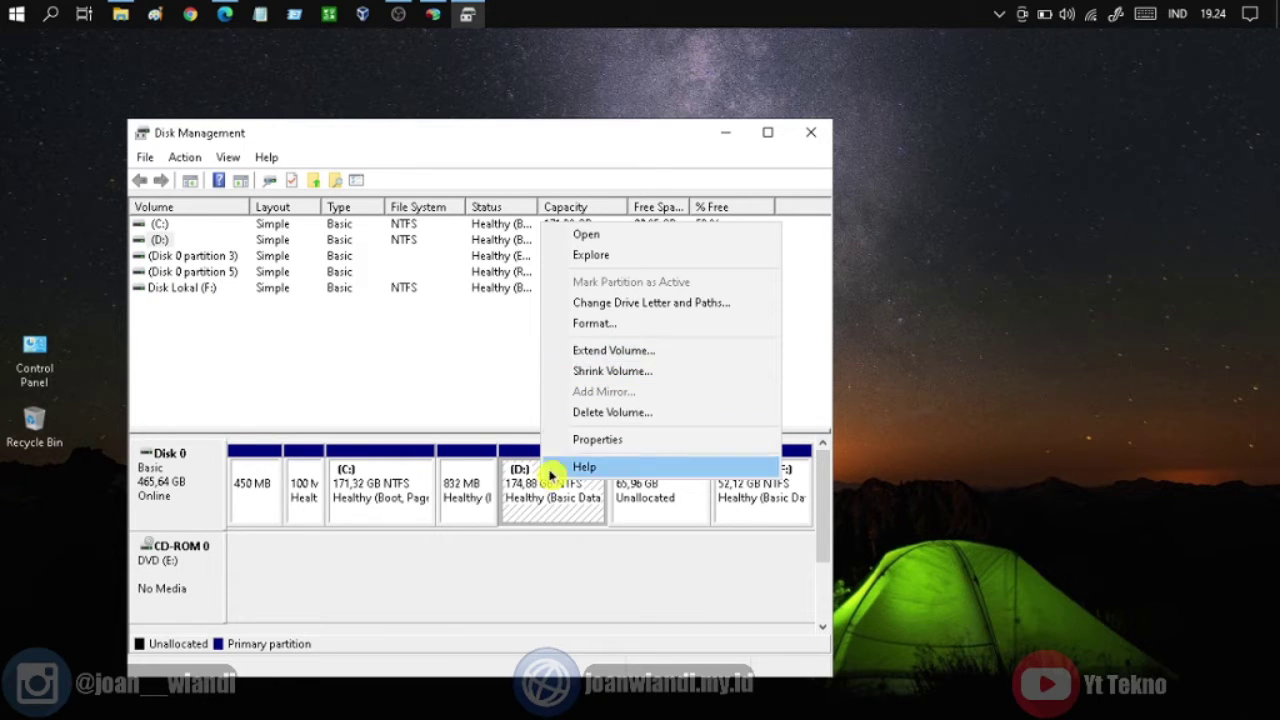
pyautogui.rightClick(398, 483)
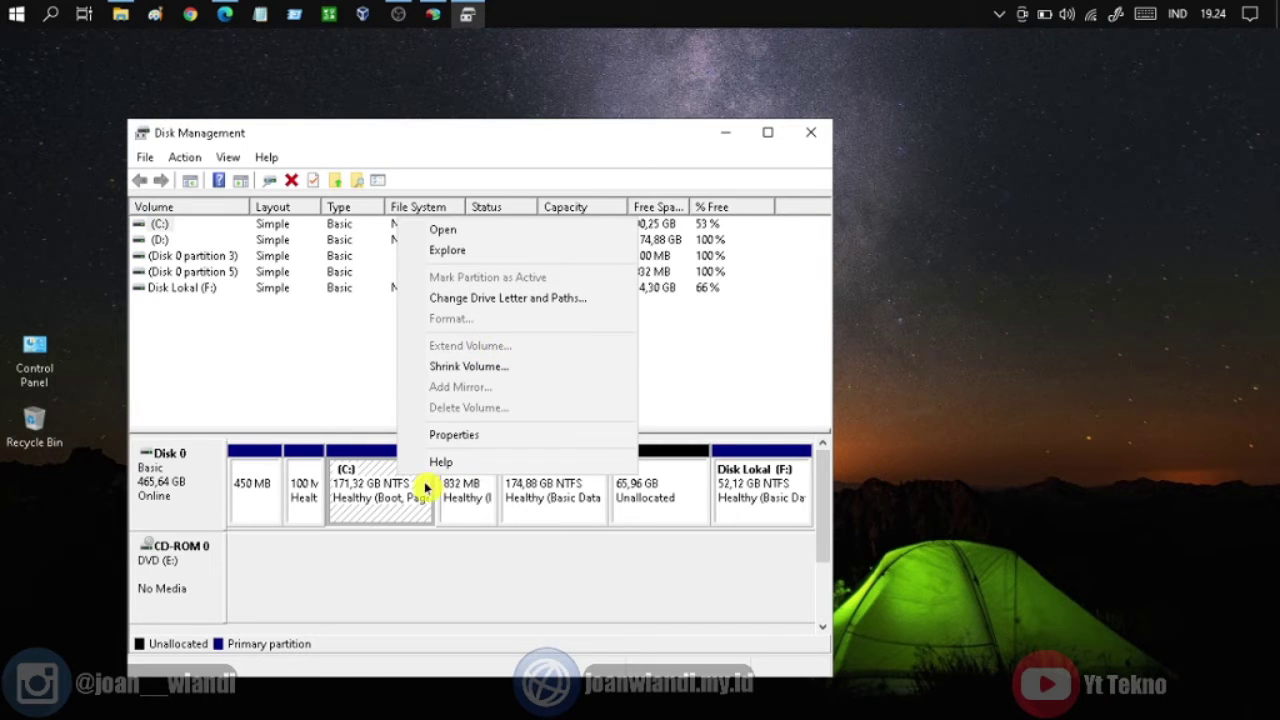
pyautogui.click(341, 428)
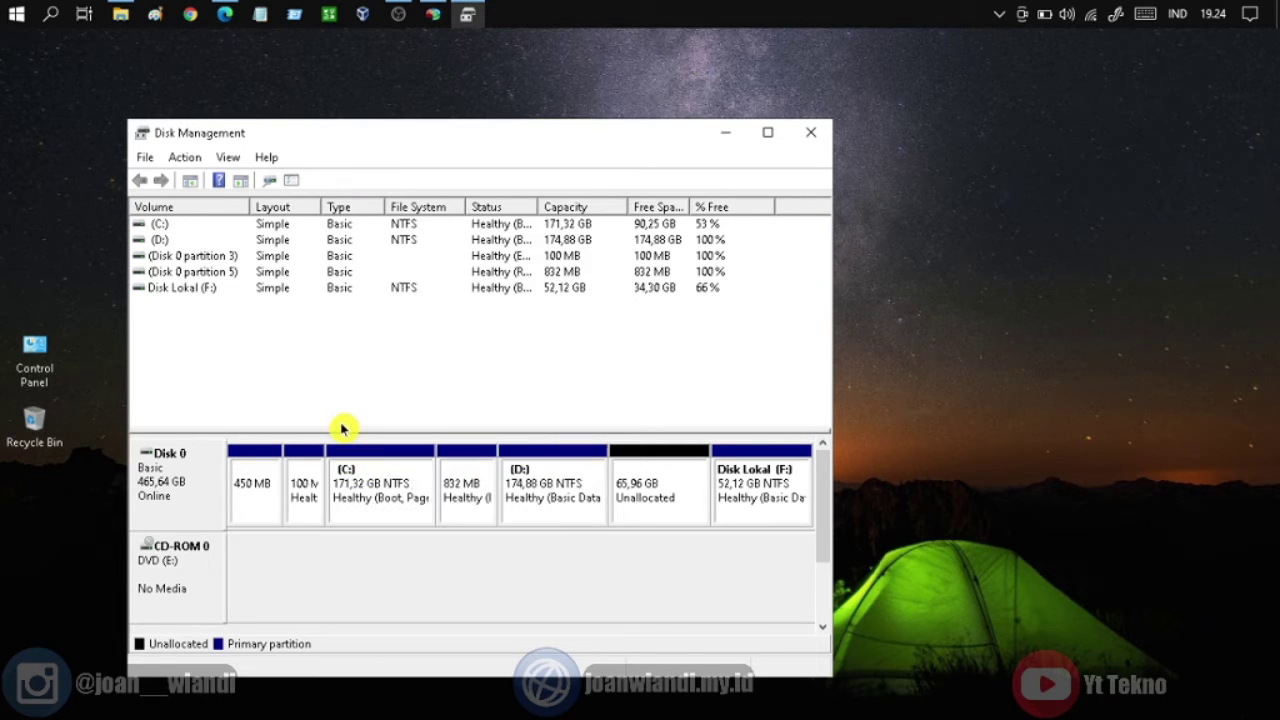
pyautogui.rightClick(545, 474)
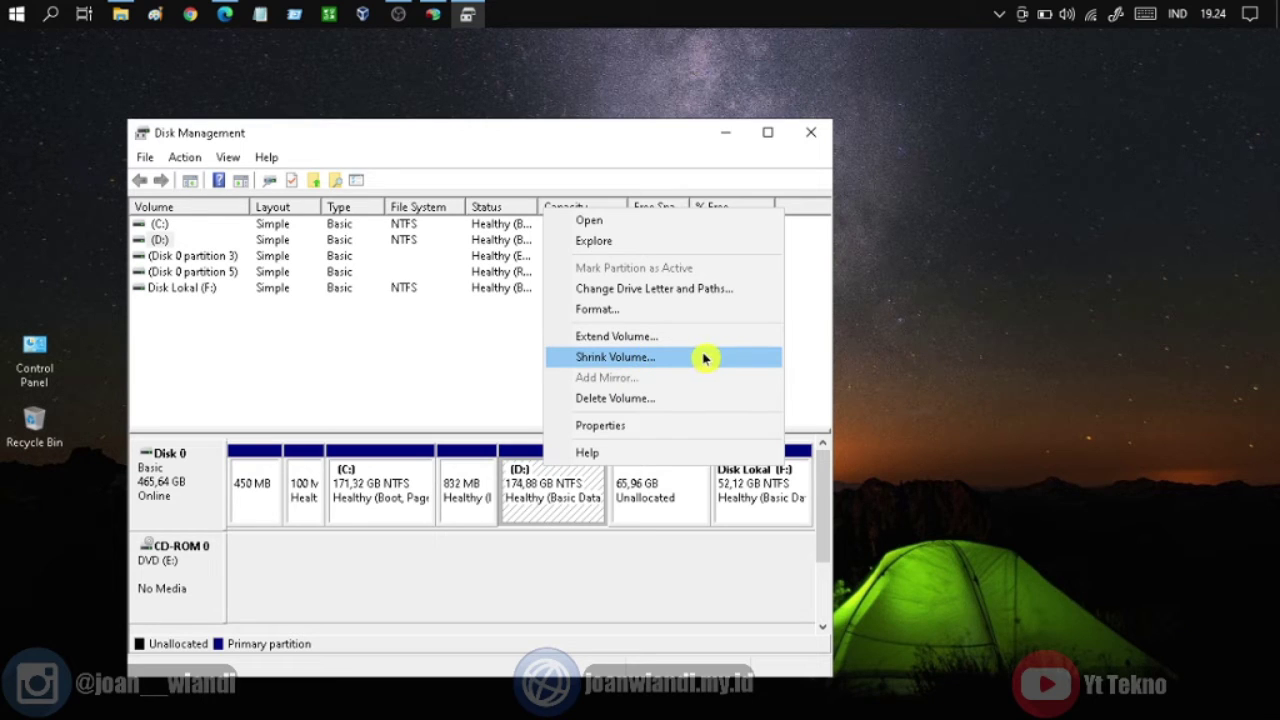
pyautogui.click(650, 498)
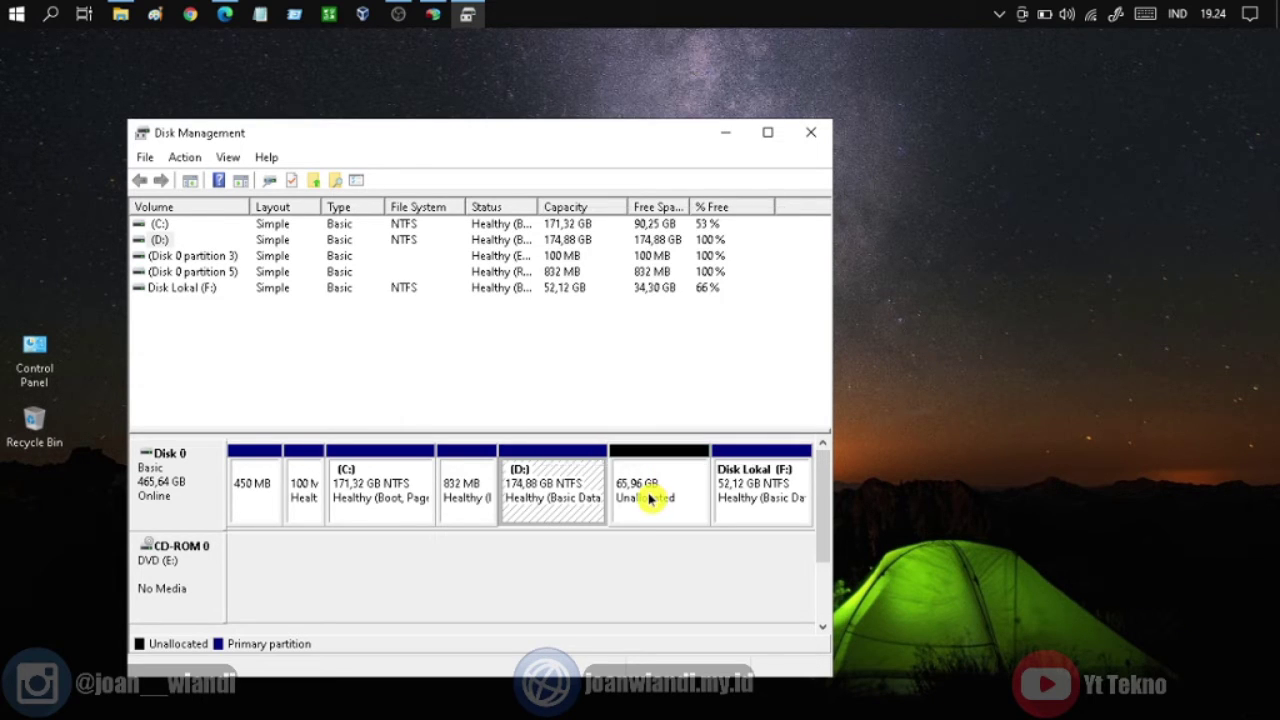
pyautogui.click(660, 495)
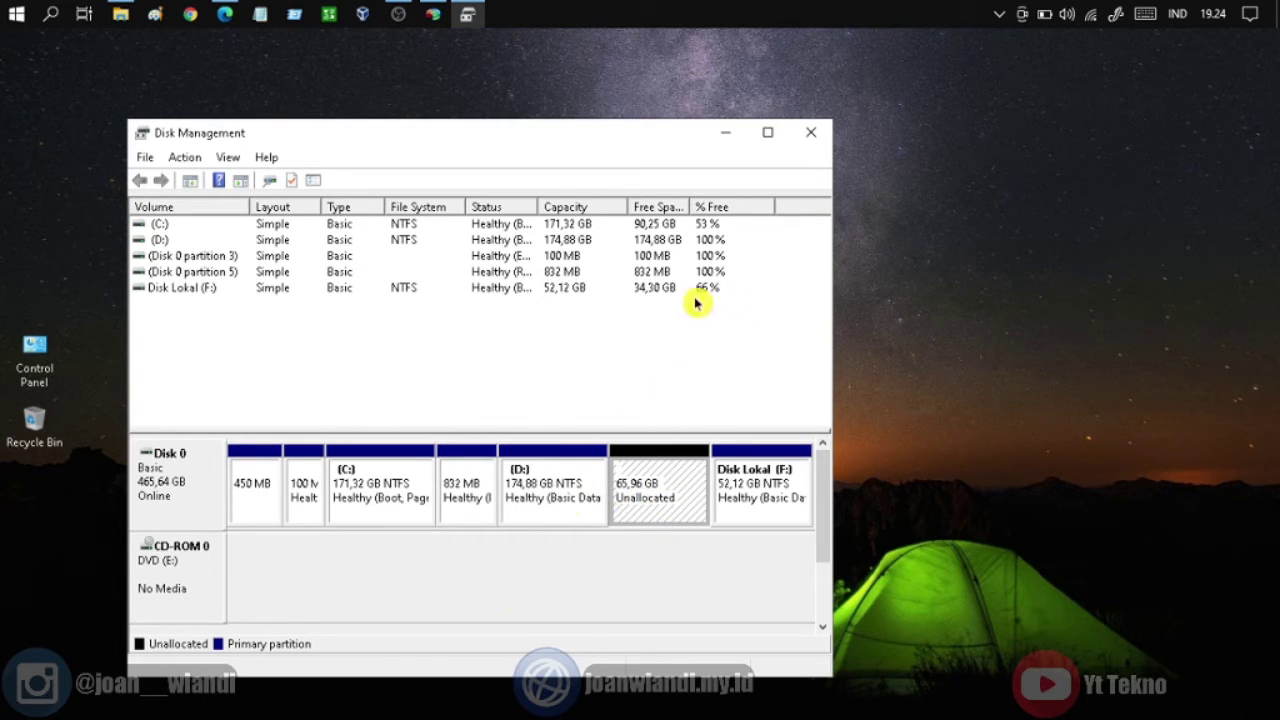
pyautogui.click(812, 139)
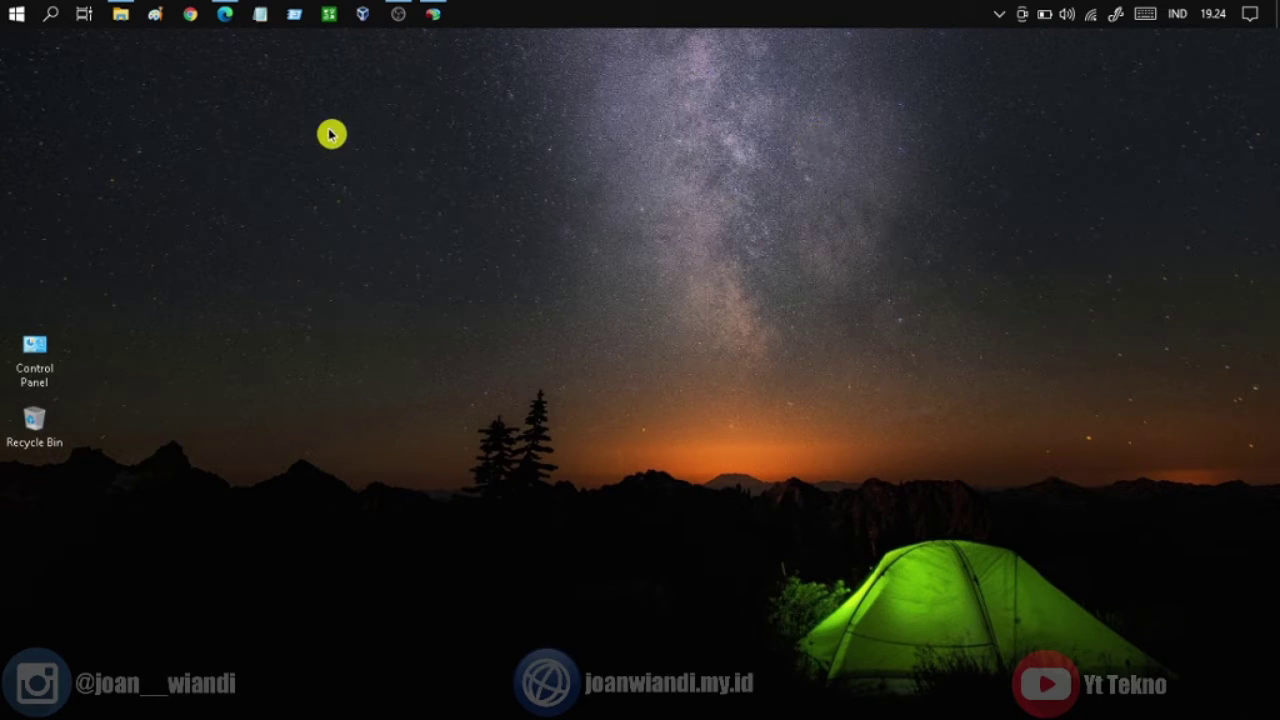
# View the AOMEI Partition Assistant Standard freeware download page in Edge.
pyautogui.click(226, 18)
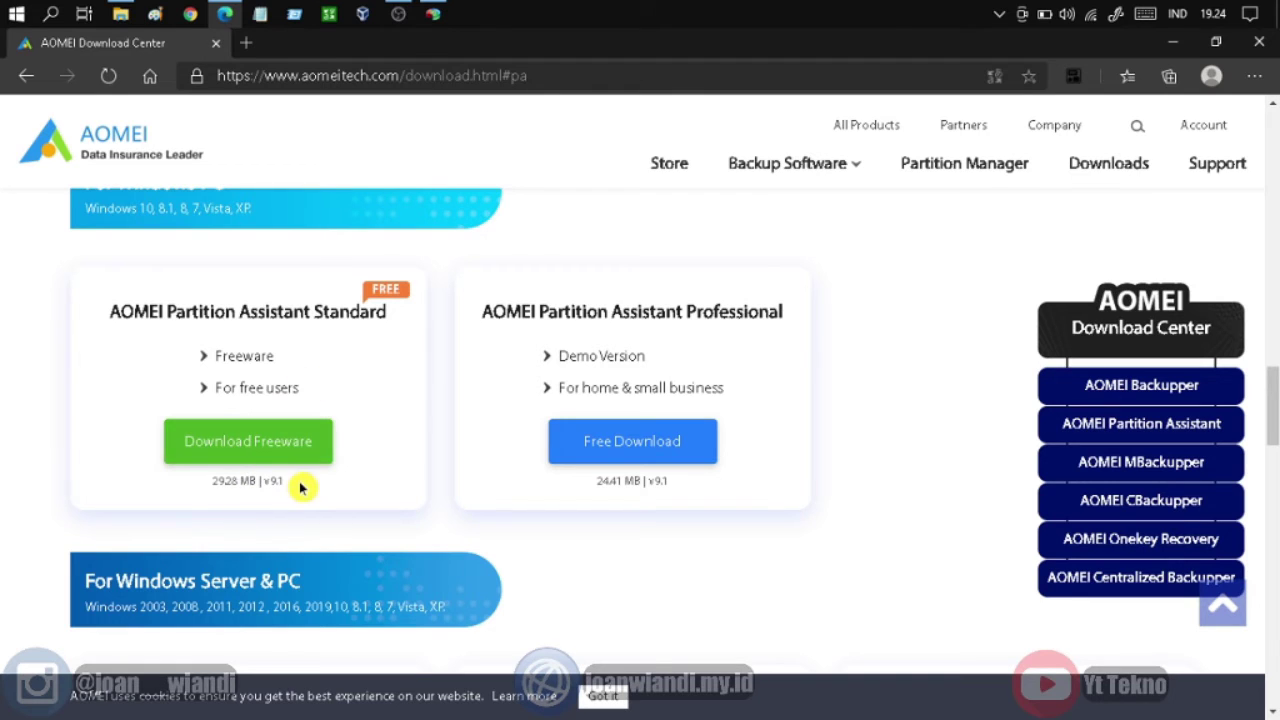
pyautogui.click(1176, 43)
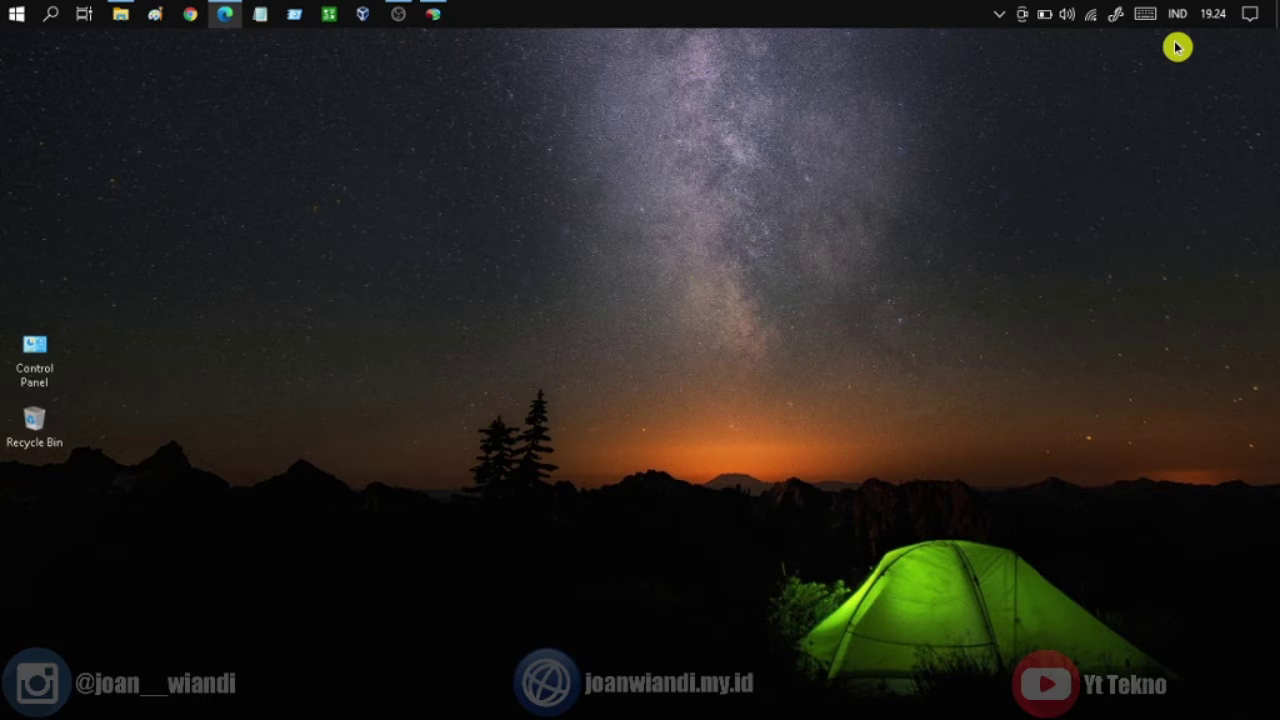
# Switch to AOMEI Partition Assistant and merge the 65.96 GB unallocated space on Disk 0 into partition C:.
pyautogui.click(434, 17)
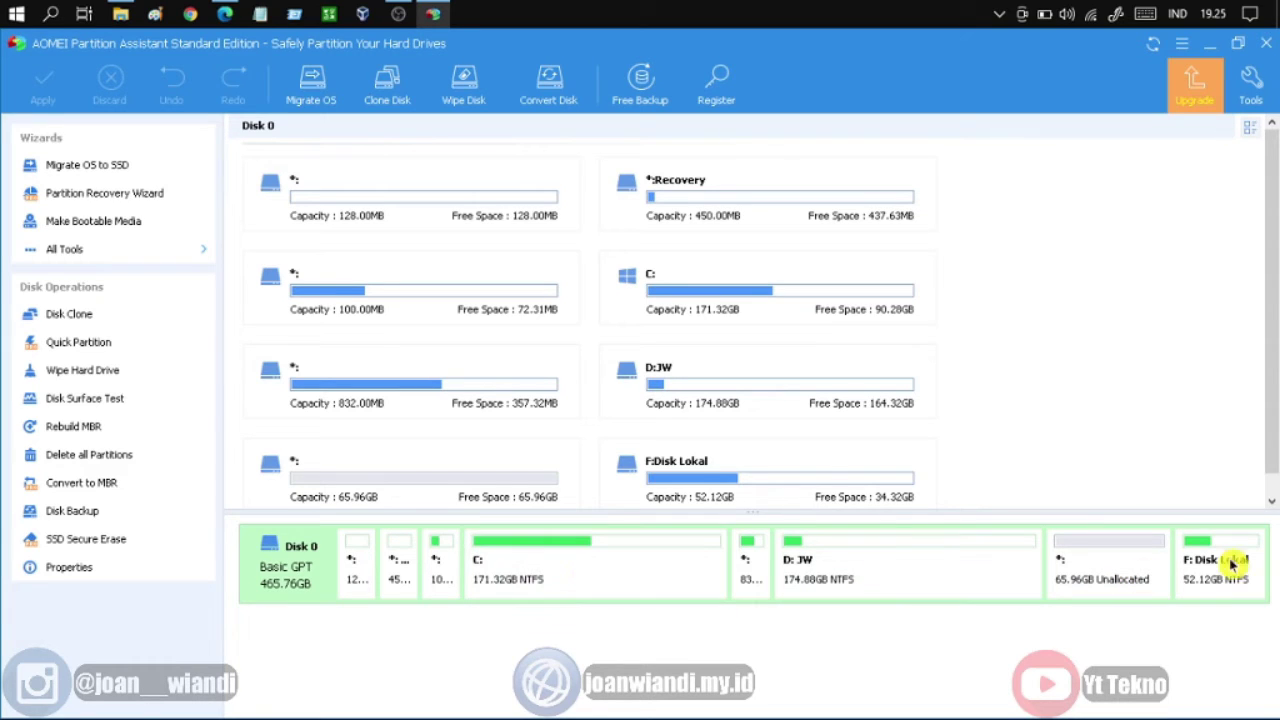
pyautogui.rightClick(1104, 567)
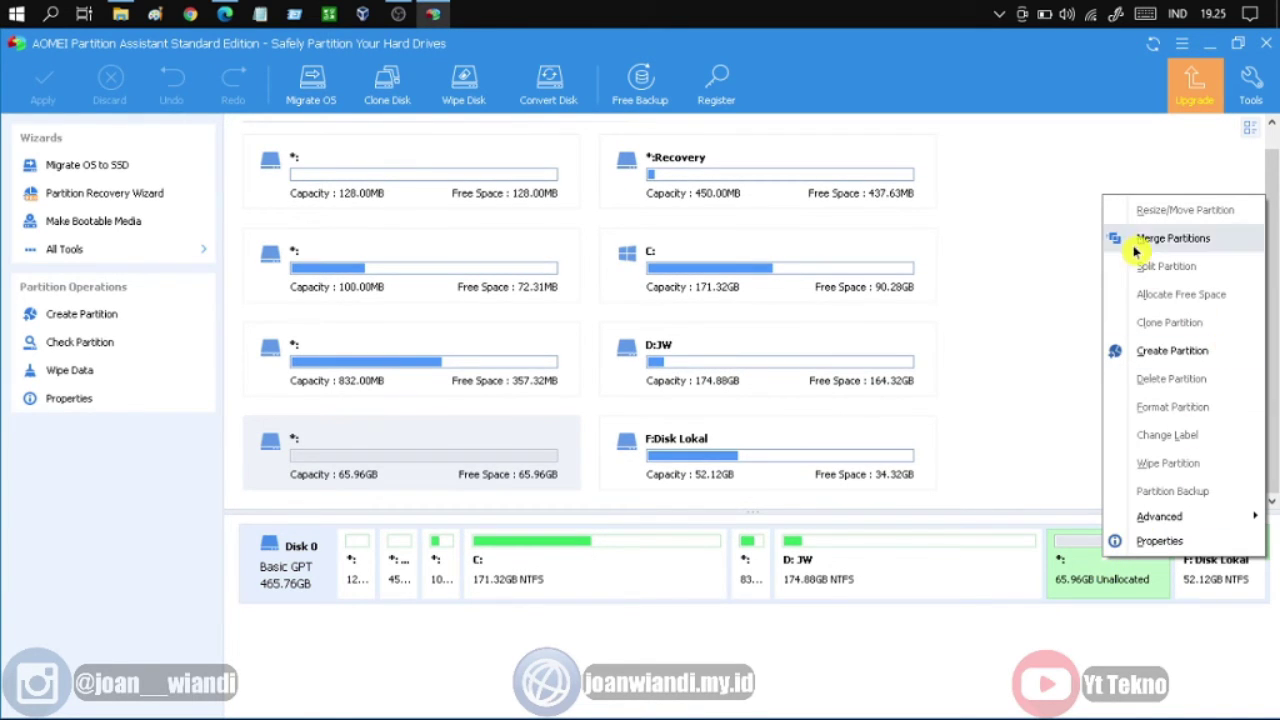
pyautogui.click(1207, 244)
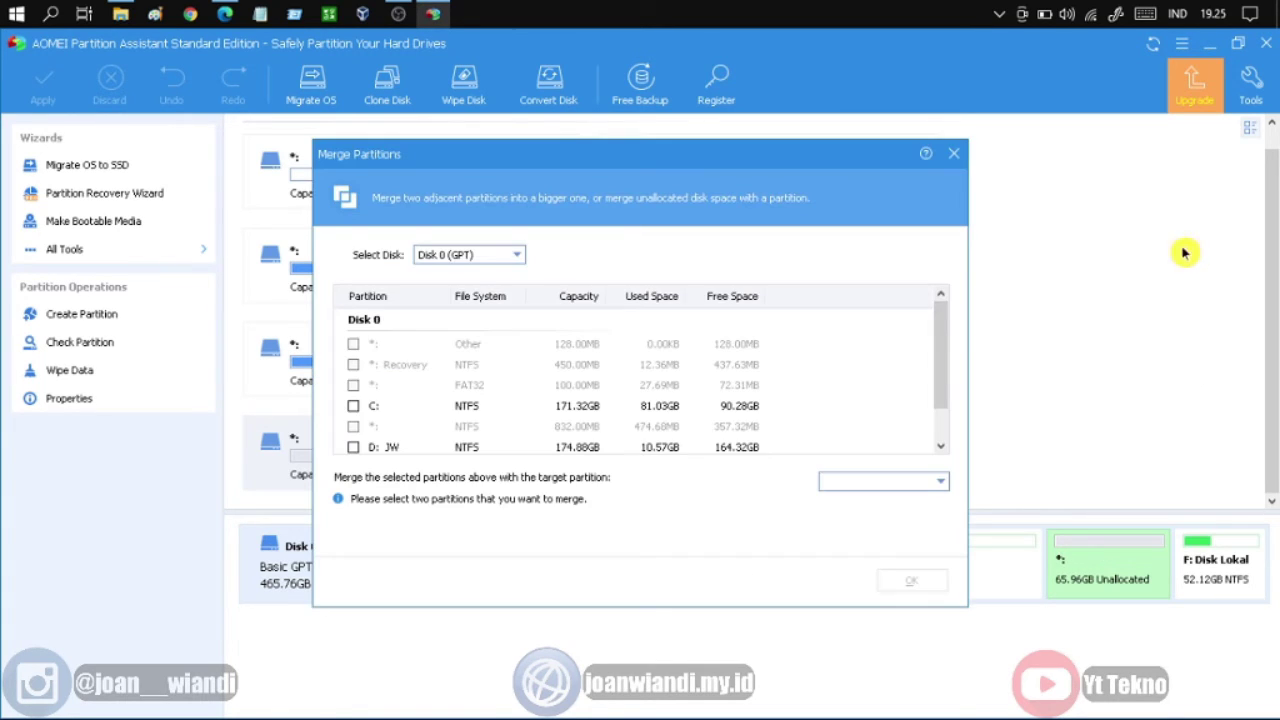
pyautogui.scroll(-2, 574, 390)
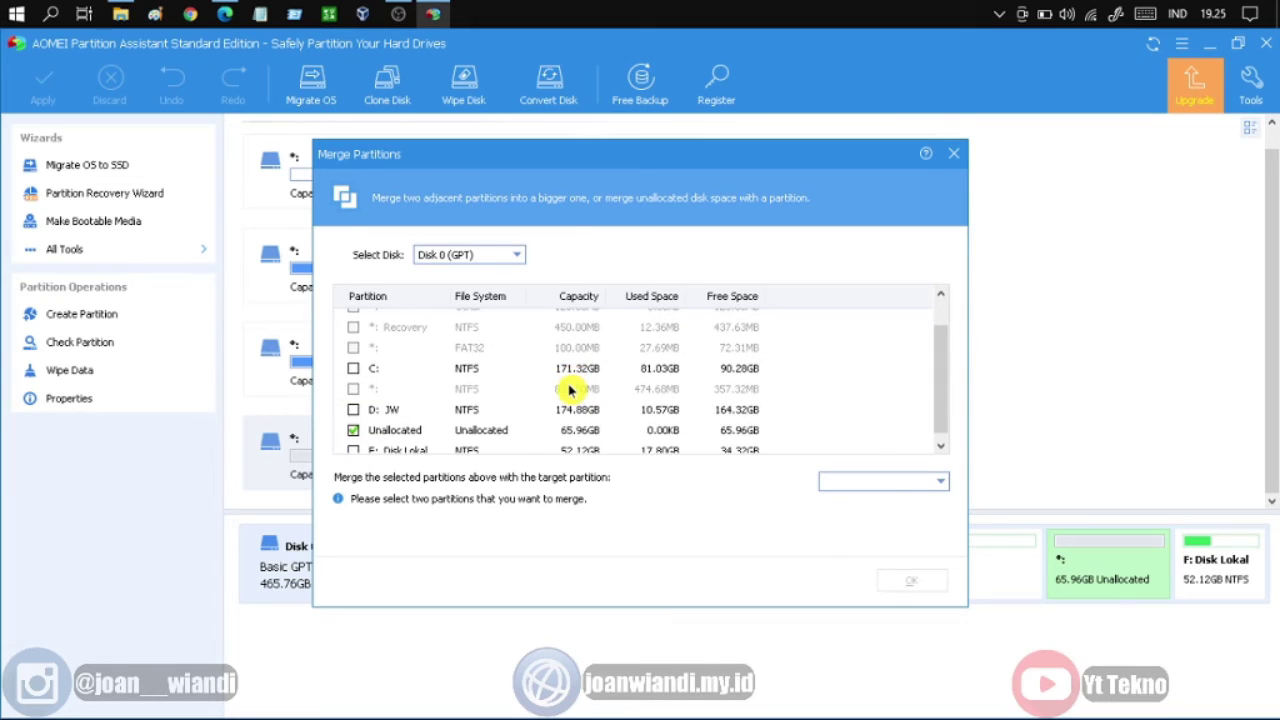
pyautogui.click(354, 362)
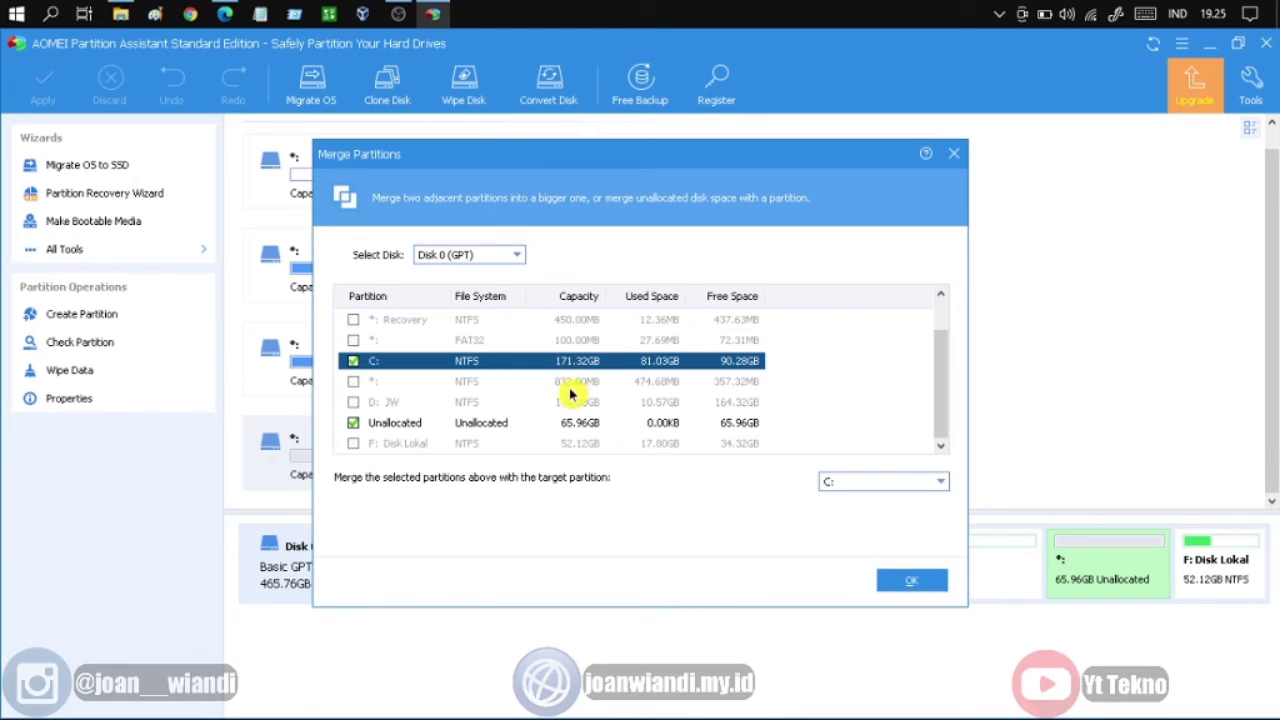
pyautogui.click(928, 588)
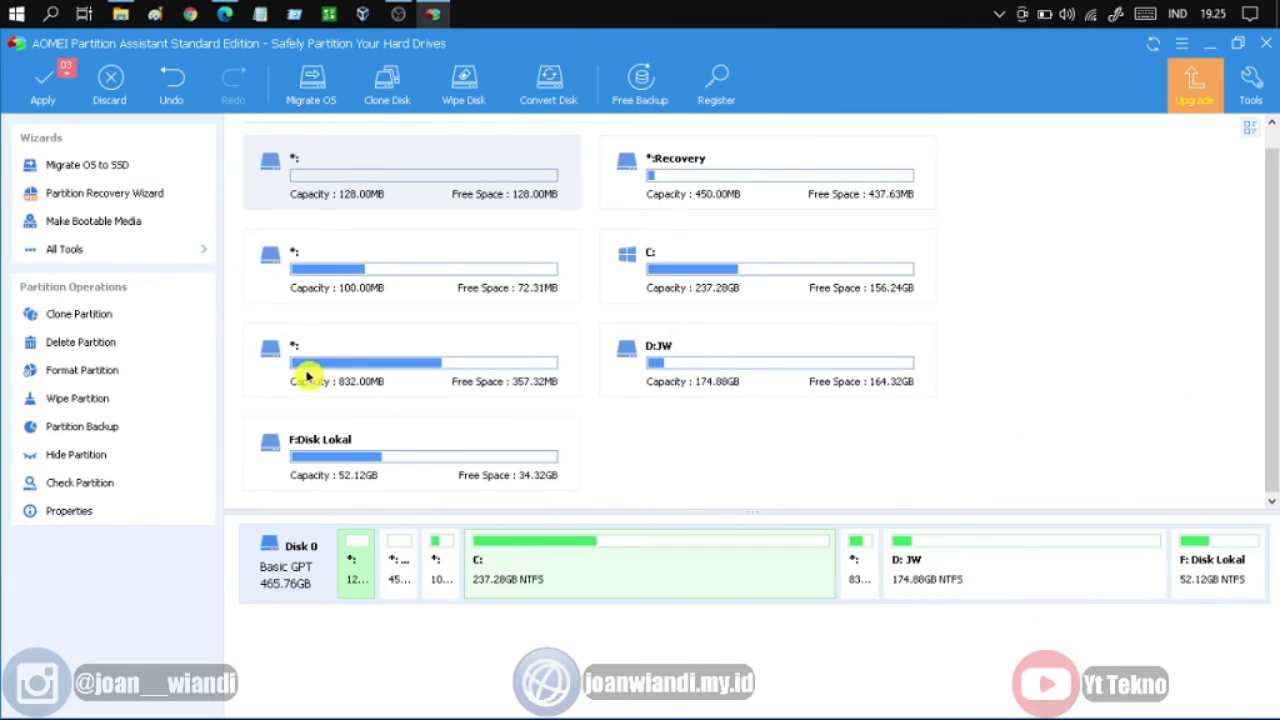
# Apply the three pending partition operations after reviewing them, with partition checking enabled and a restart into Windows PE mode.
pyautogui.click(57, 93)
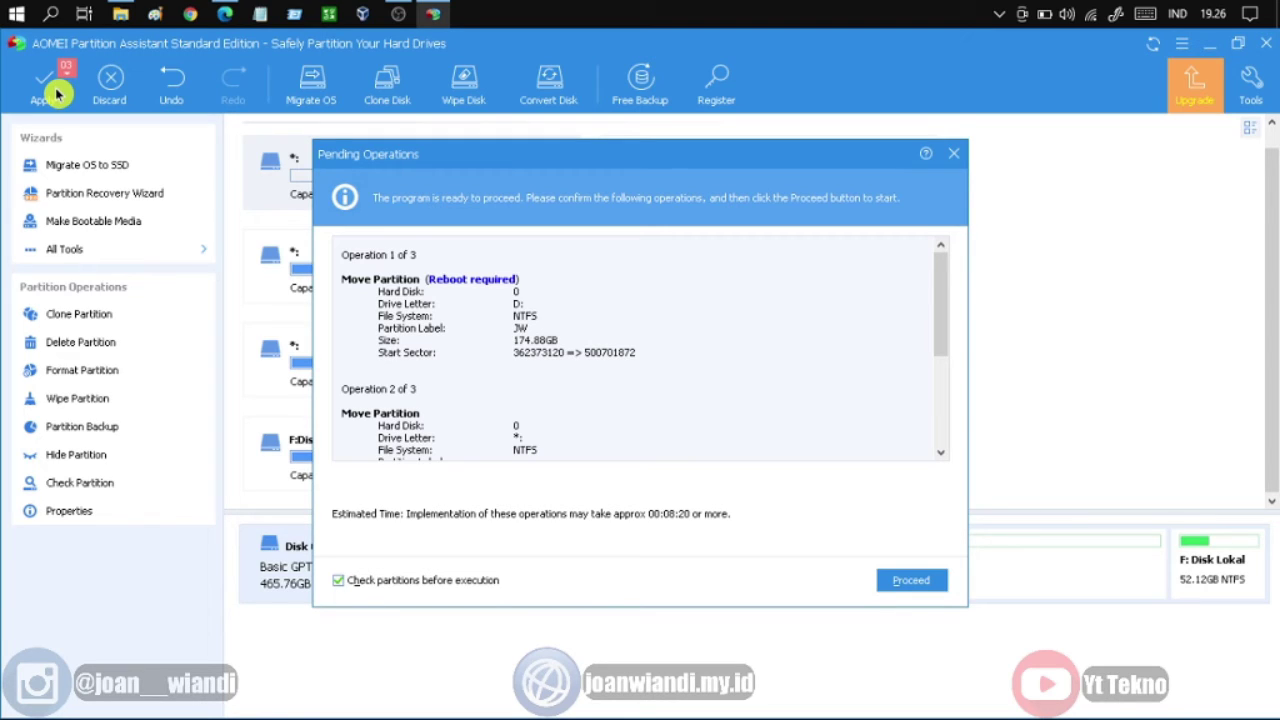
pyautogui.scroll(-3, 634, 329)
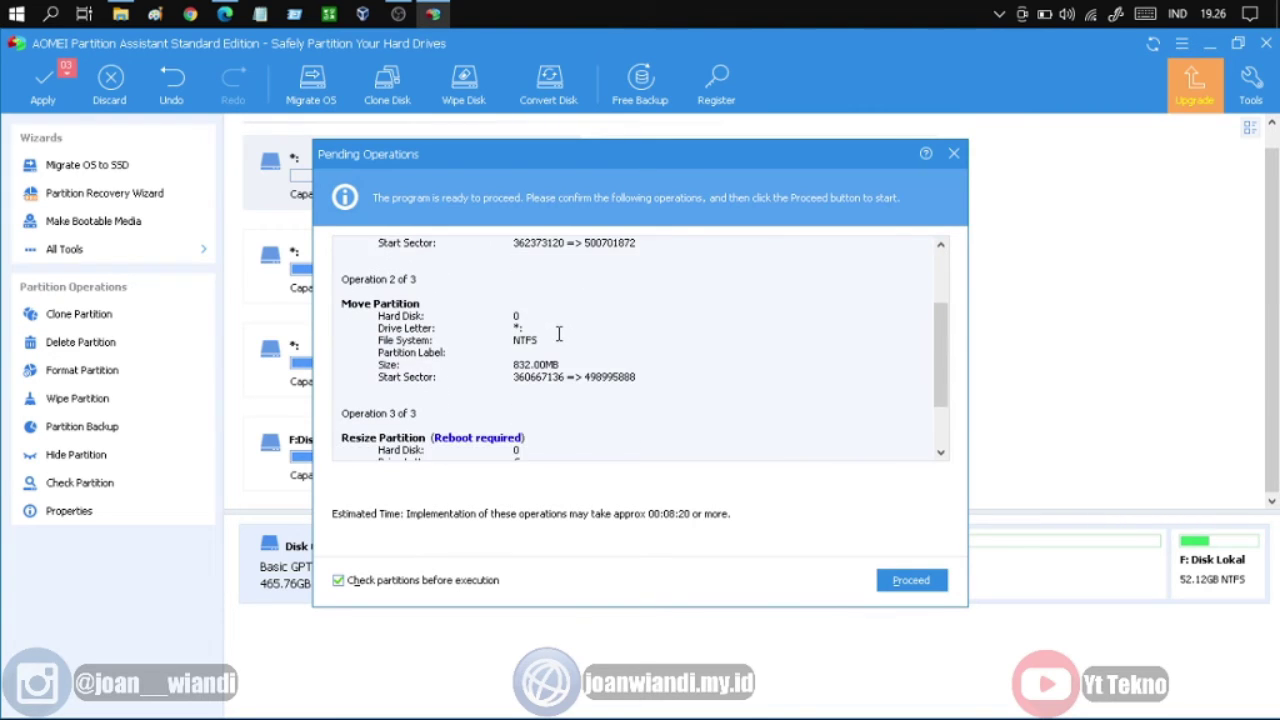
pyautogui.scroll(-2, 559, 333)
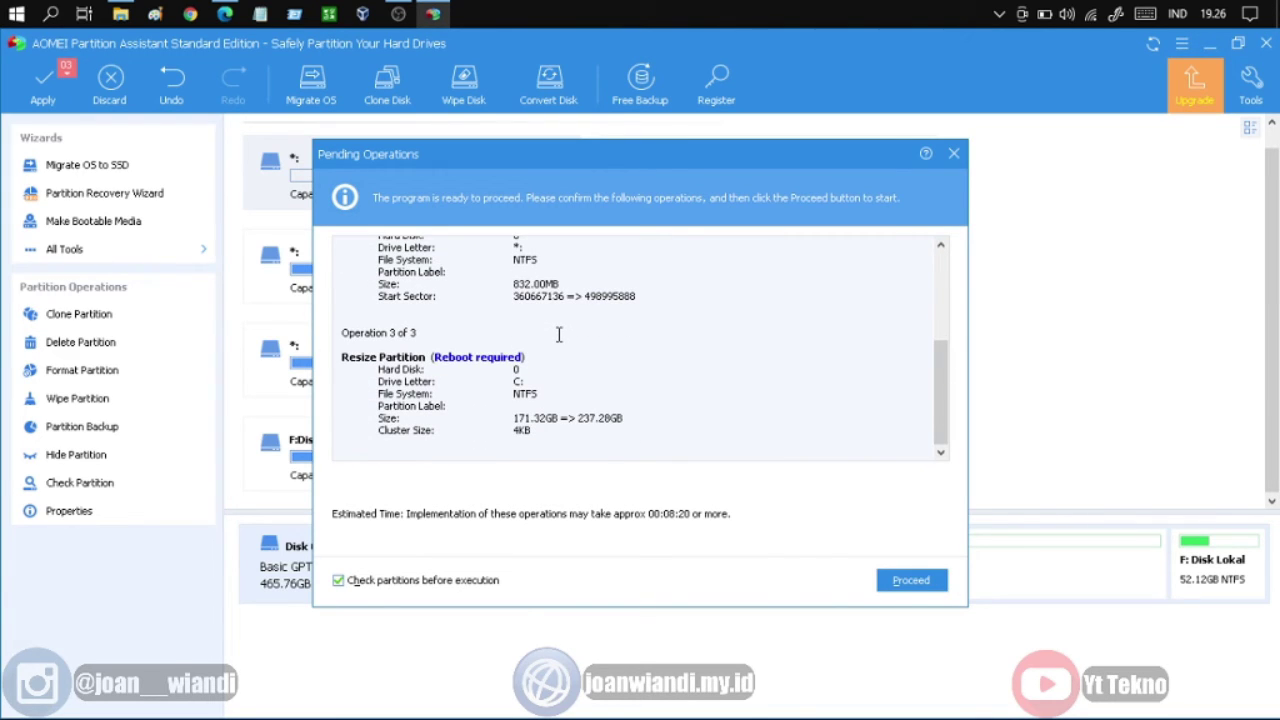
pyautogui.scroll(5, 616, 369)
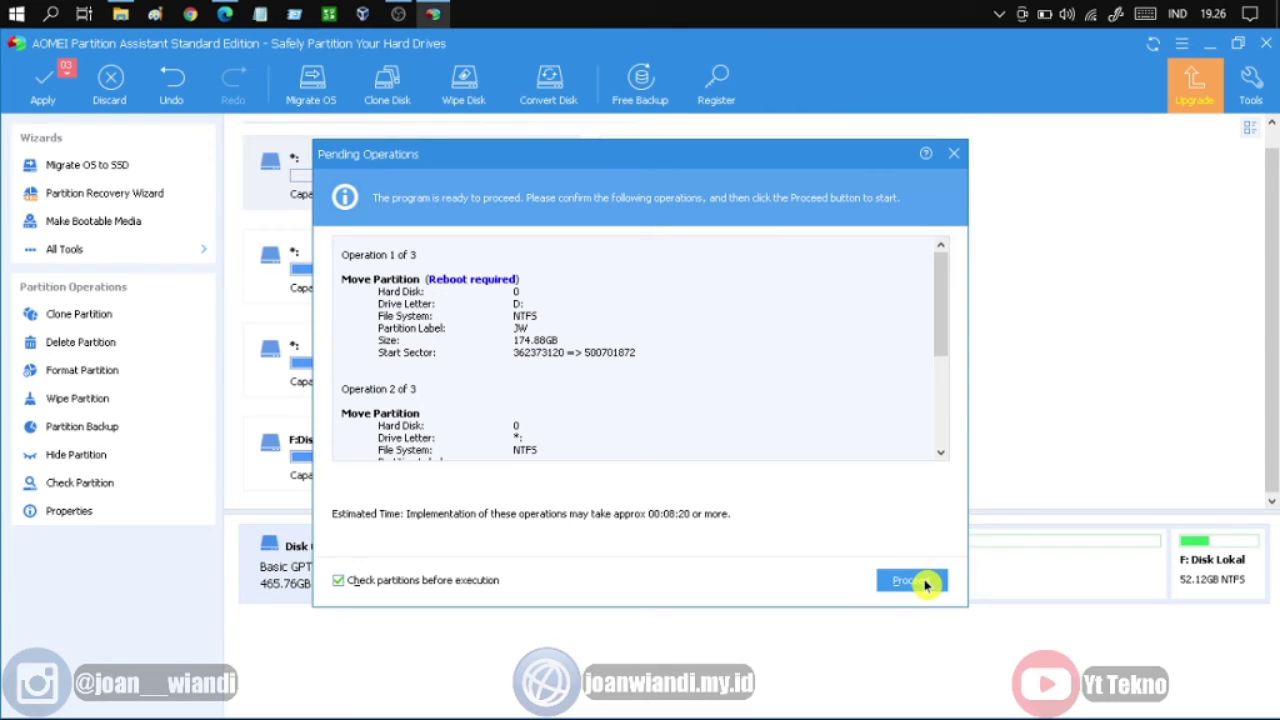
pyautogui.click(908, 581)
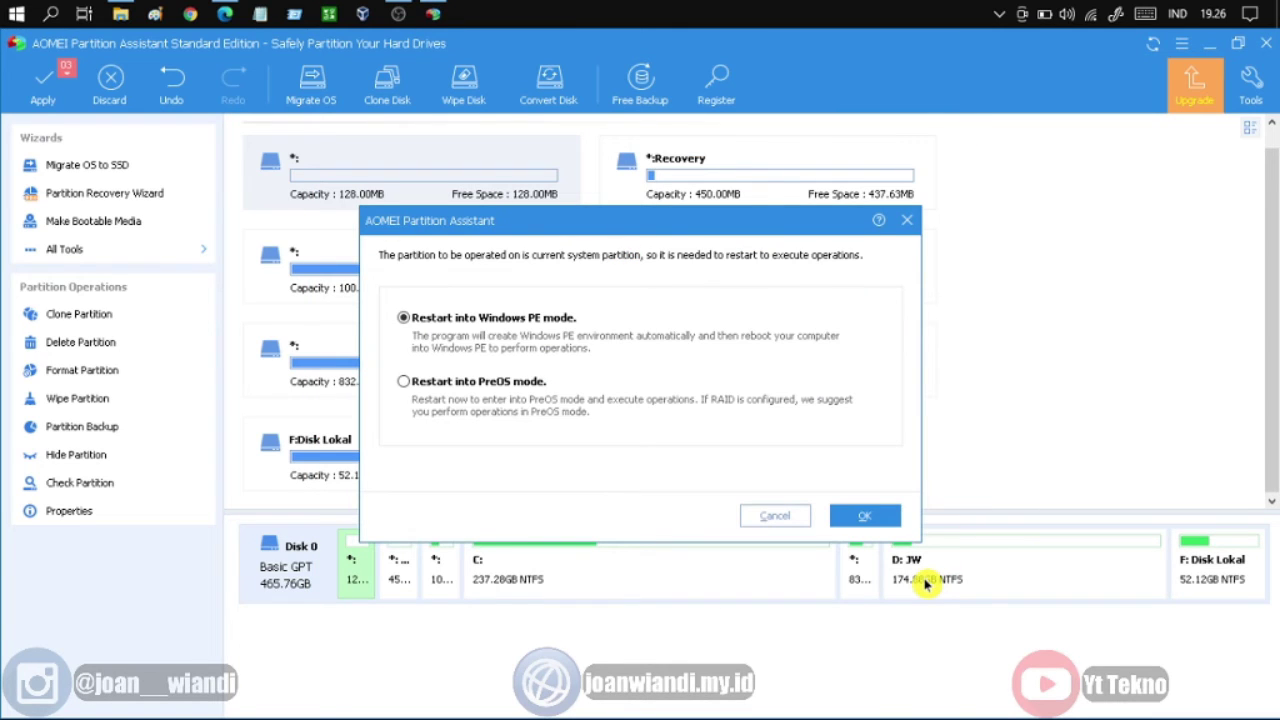
pyautogui.click(866, 516)
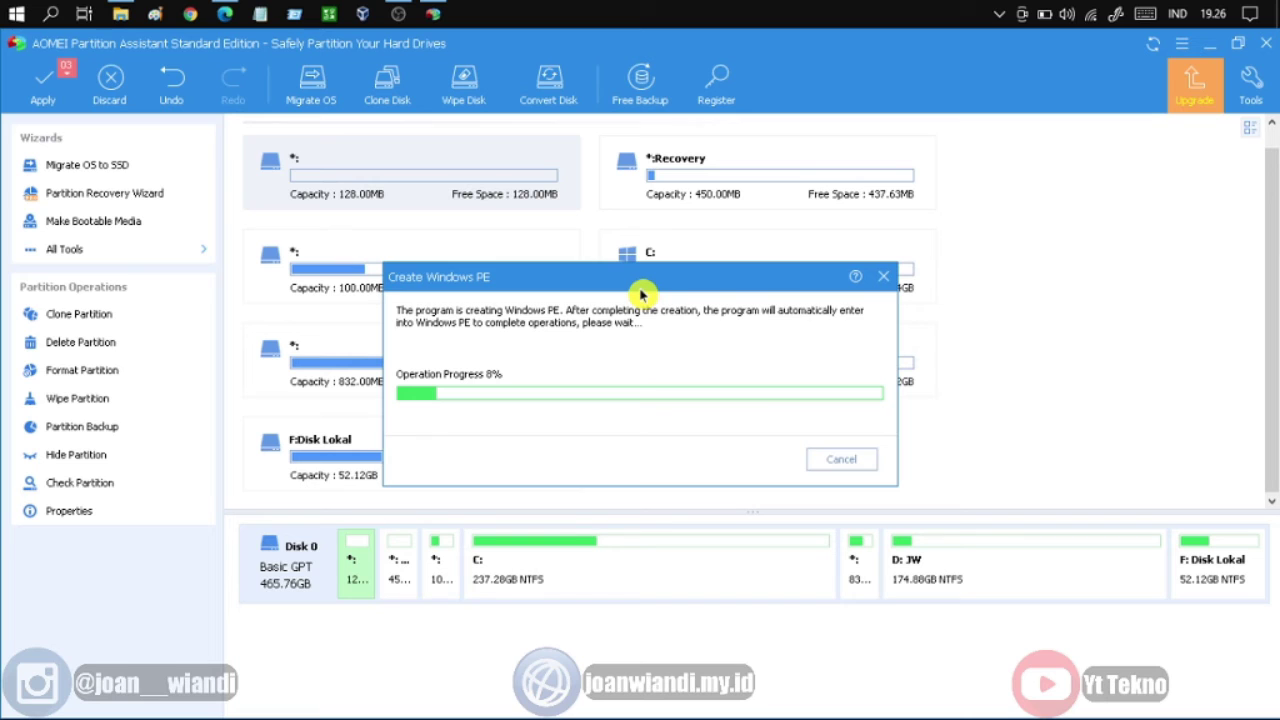
# Check the size and free space of drive C: in File Explorer and return to AOMEI Partition Assistant.
pyautogui.click(119, 12)
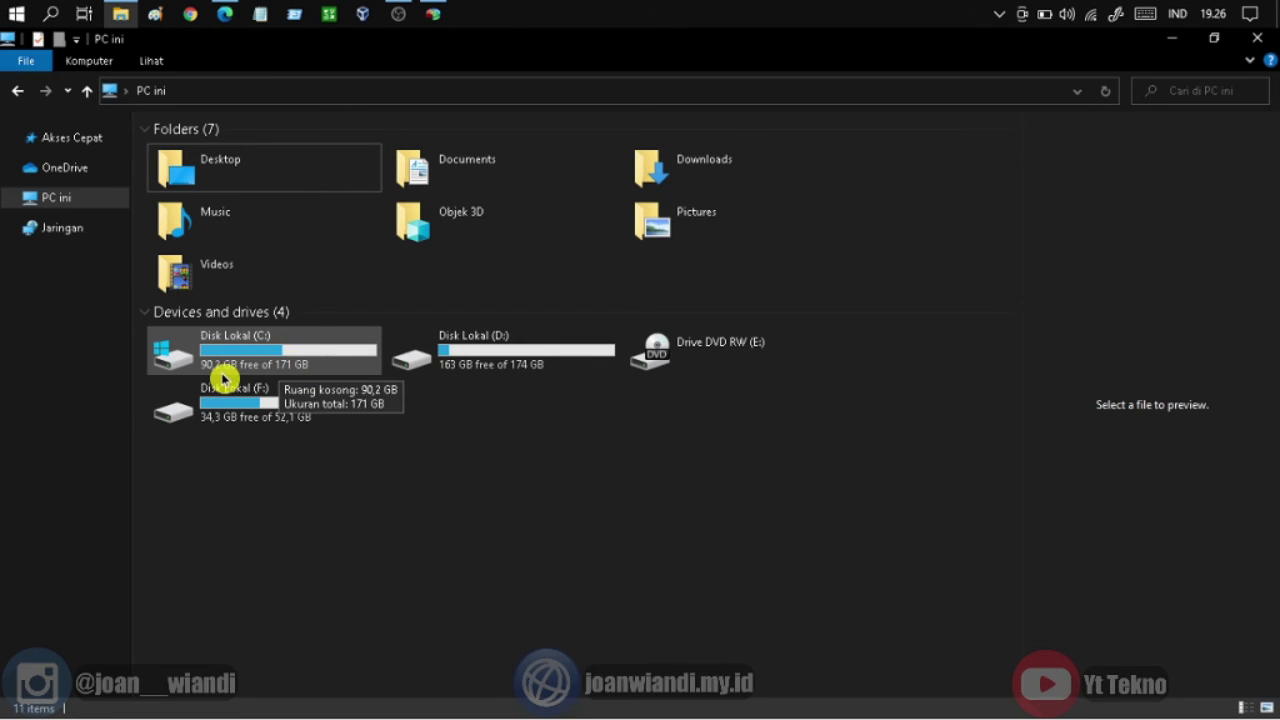
pyautogui.click(1170, 40)
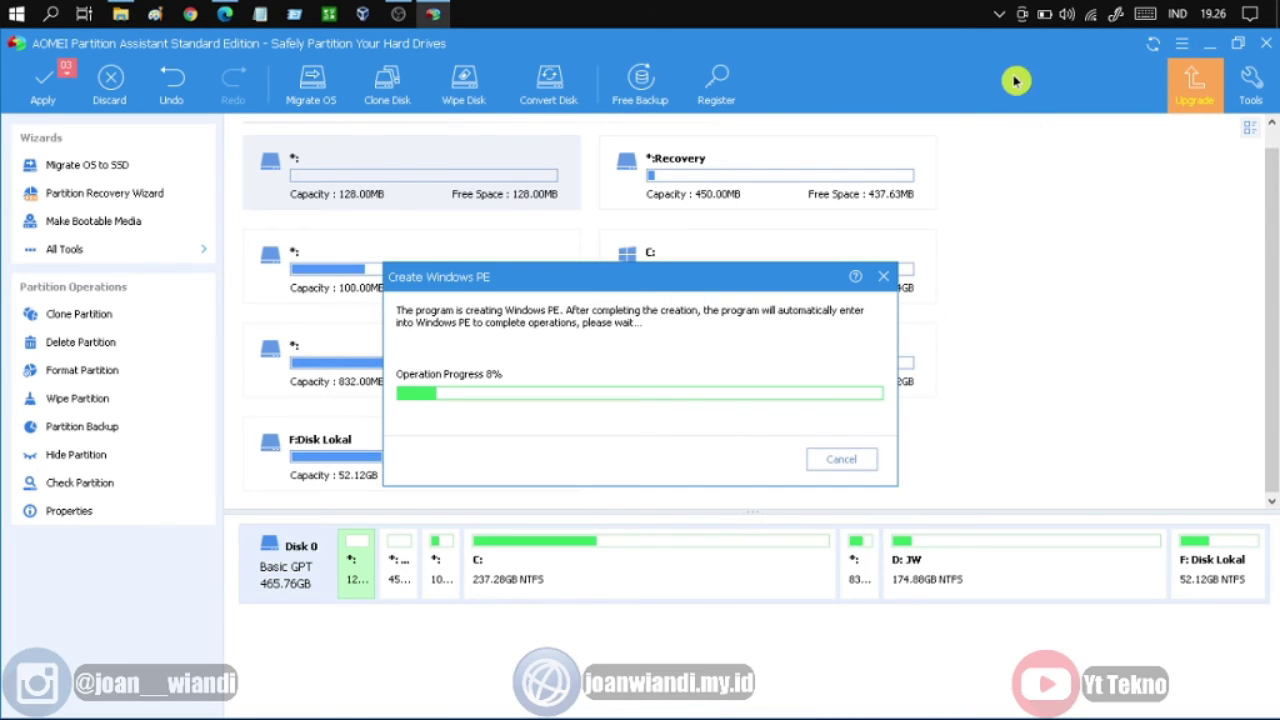
pyautogui.click(999, 14)
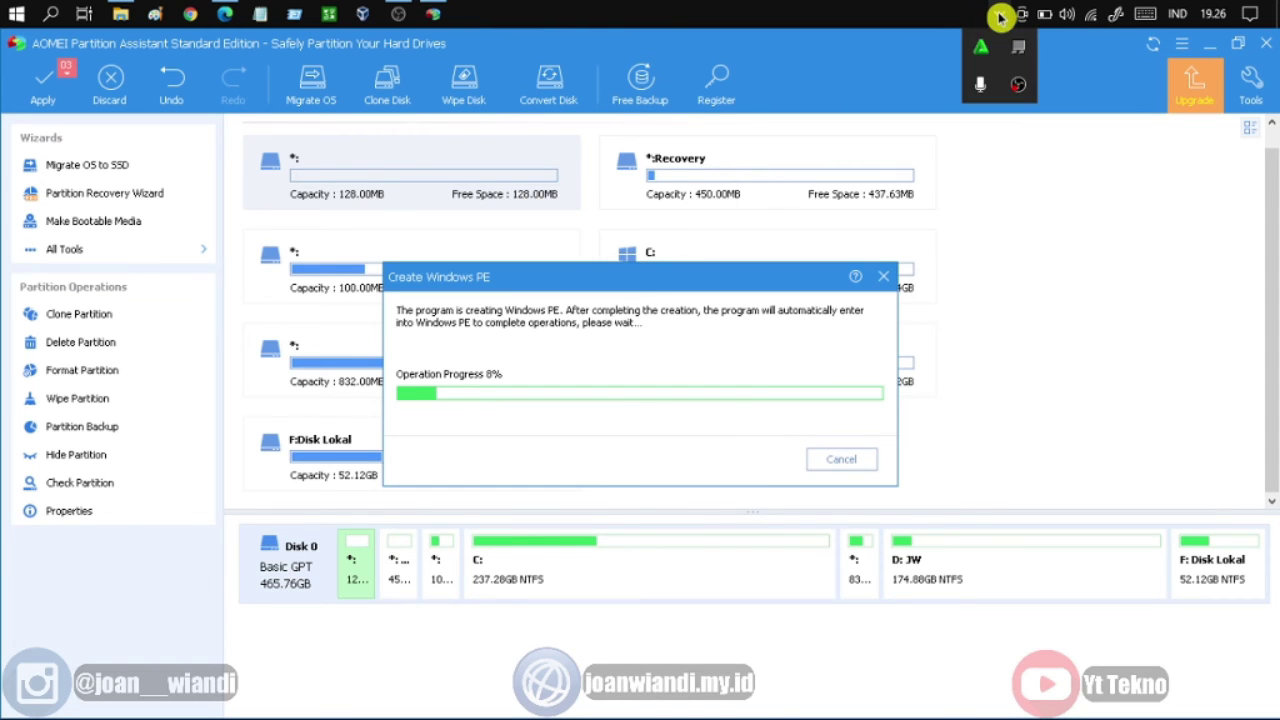
pyautogui.rightClick(1018, 84)
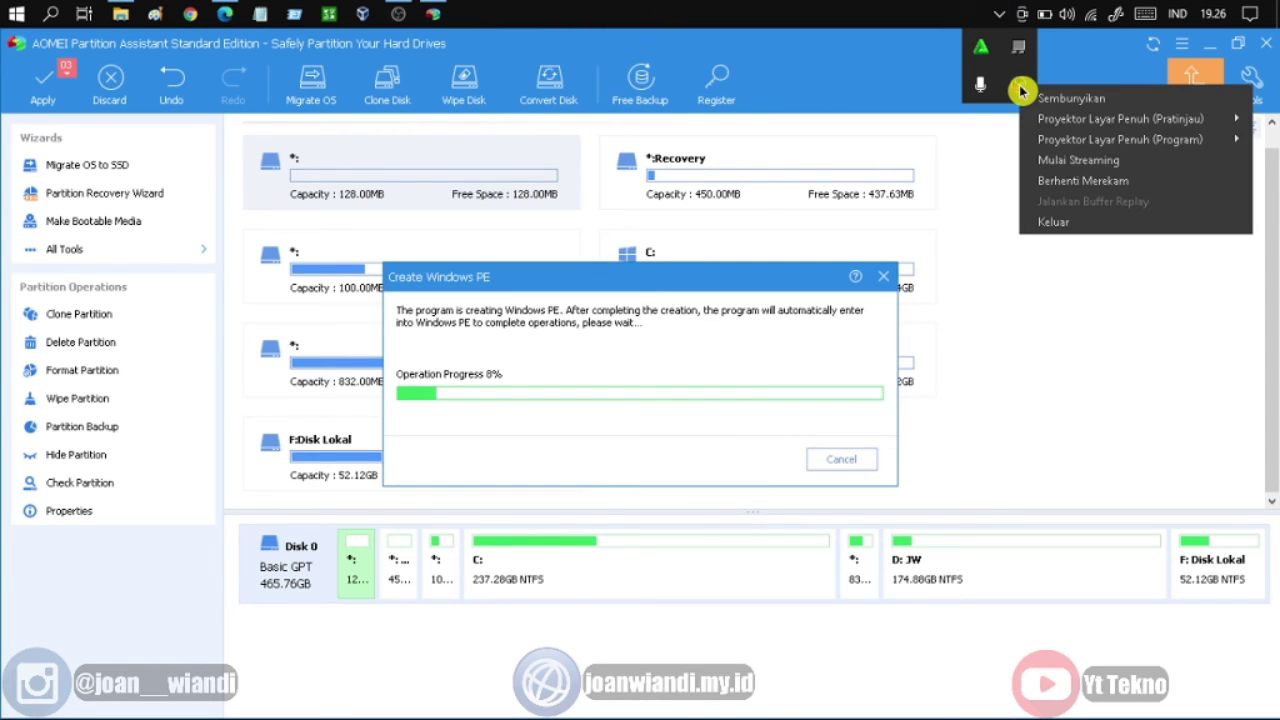
pyautogui.click(1082, 178)
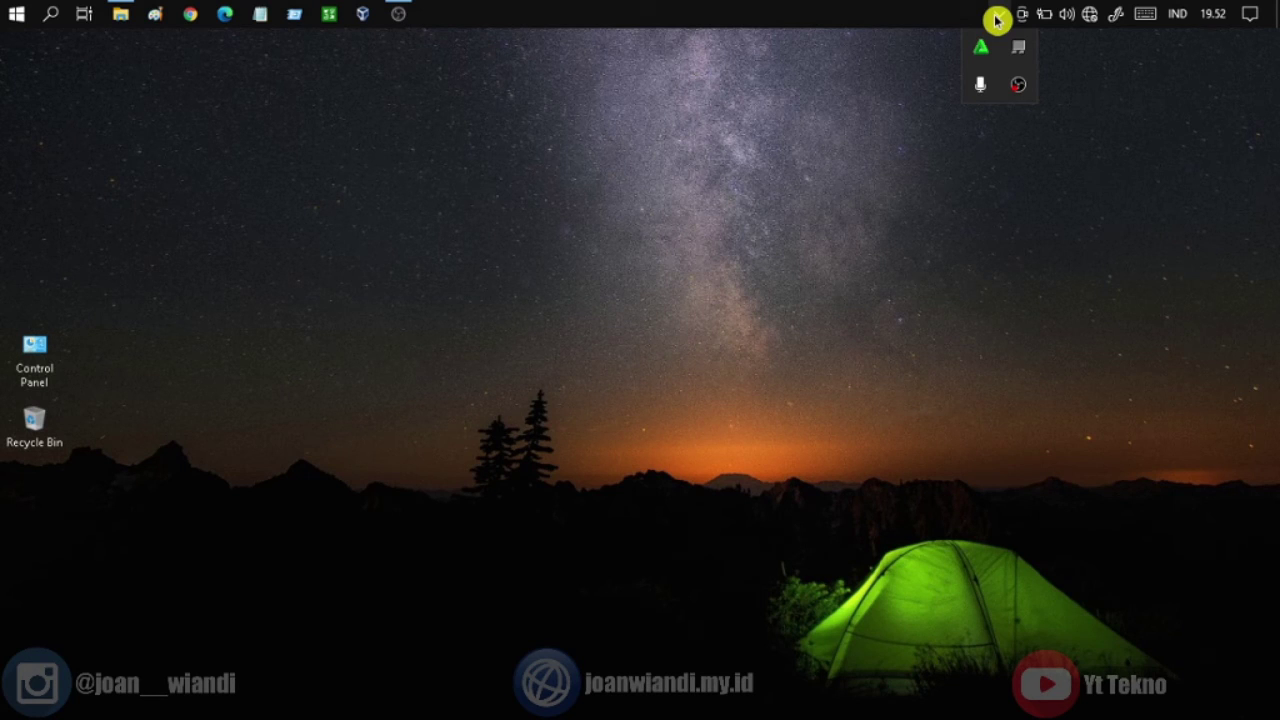
pyautogui.click(590, 243)
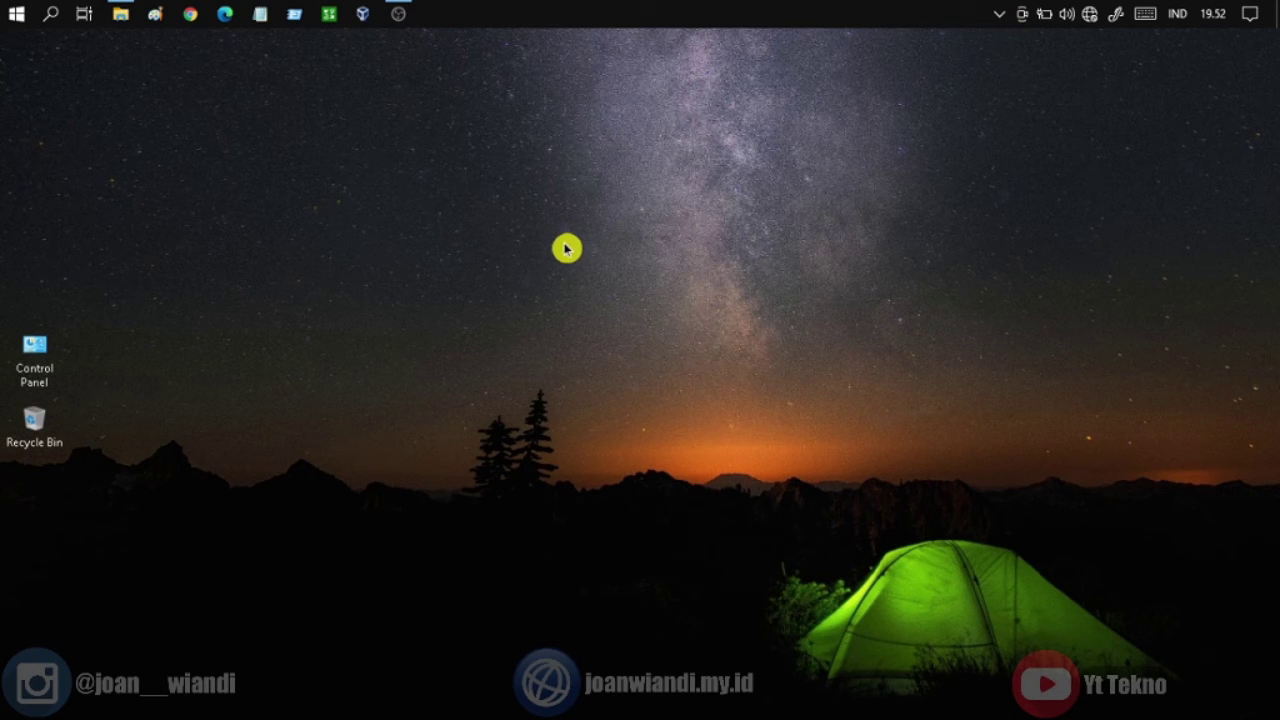
pyautogui.moveTo(436, 241); pyautogui.dragTo(644, 396)
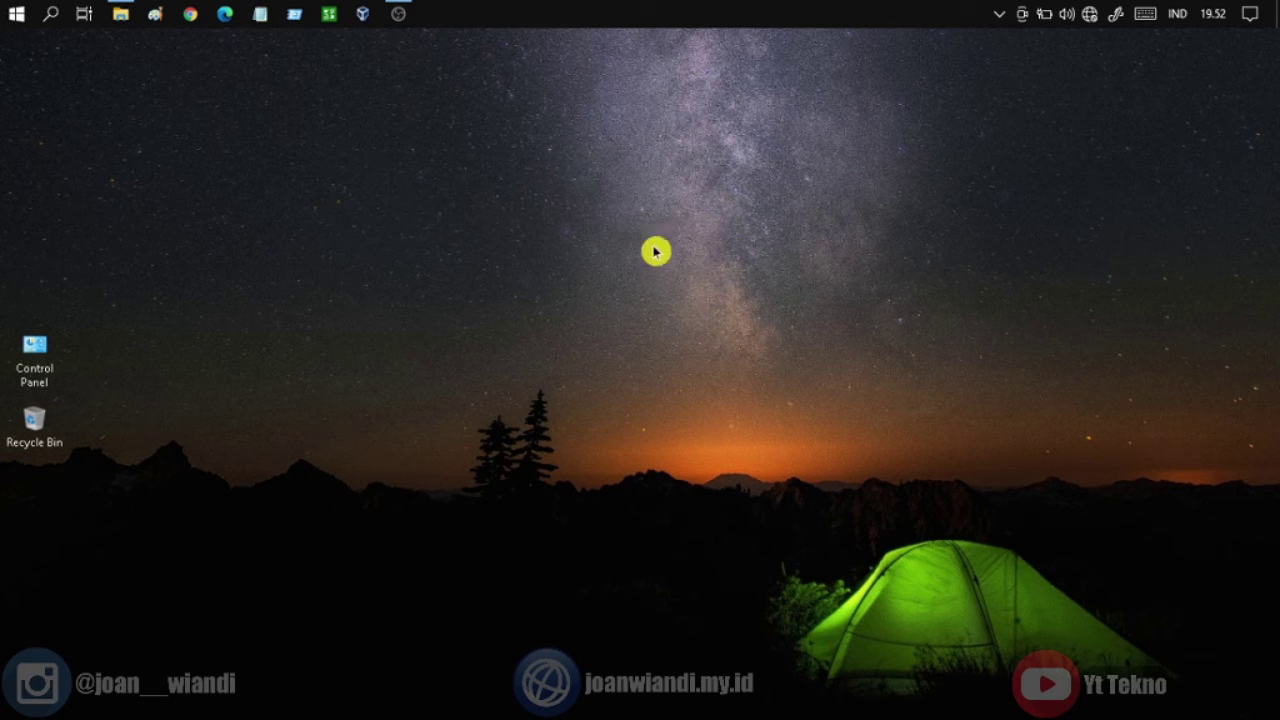
# Check the size of partition C: on Disk 0 in Disk Management, minimize it, and check drive C: in File Explorer.
pyautogui.rightClick(16, 19)
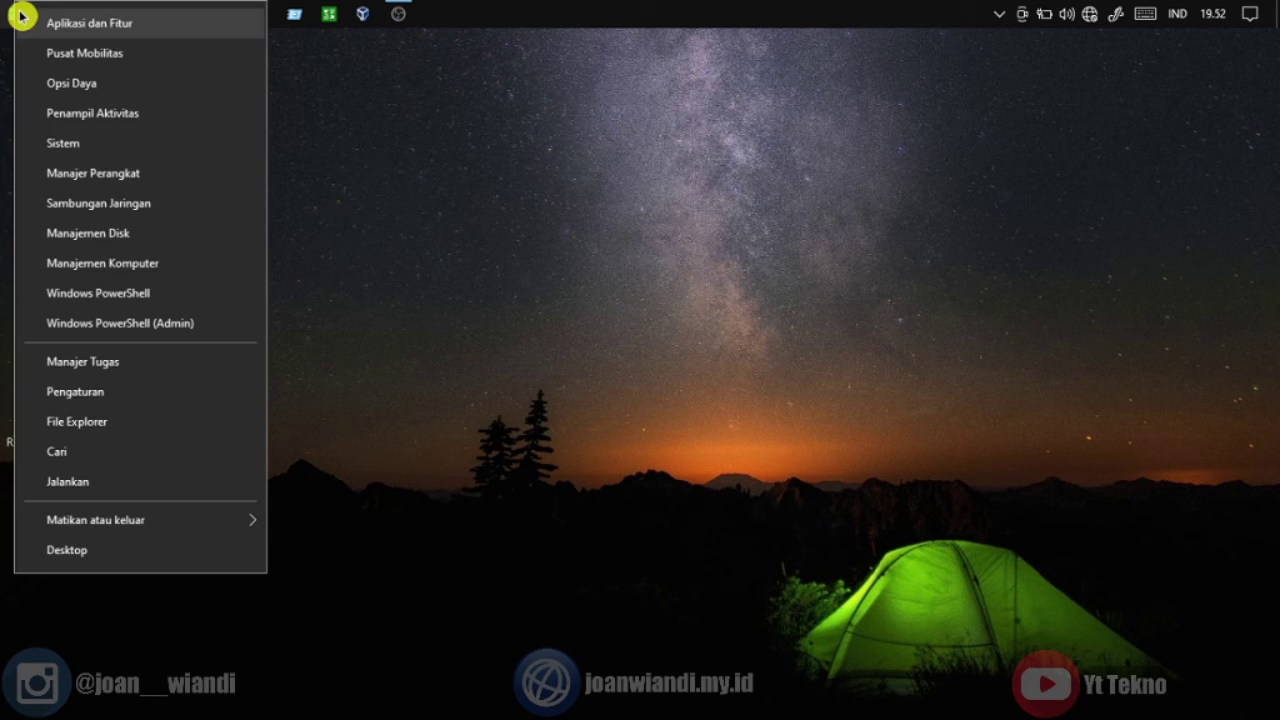
pyautogui.click(146, 234)
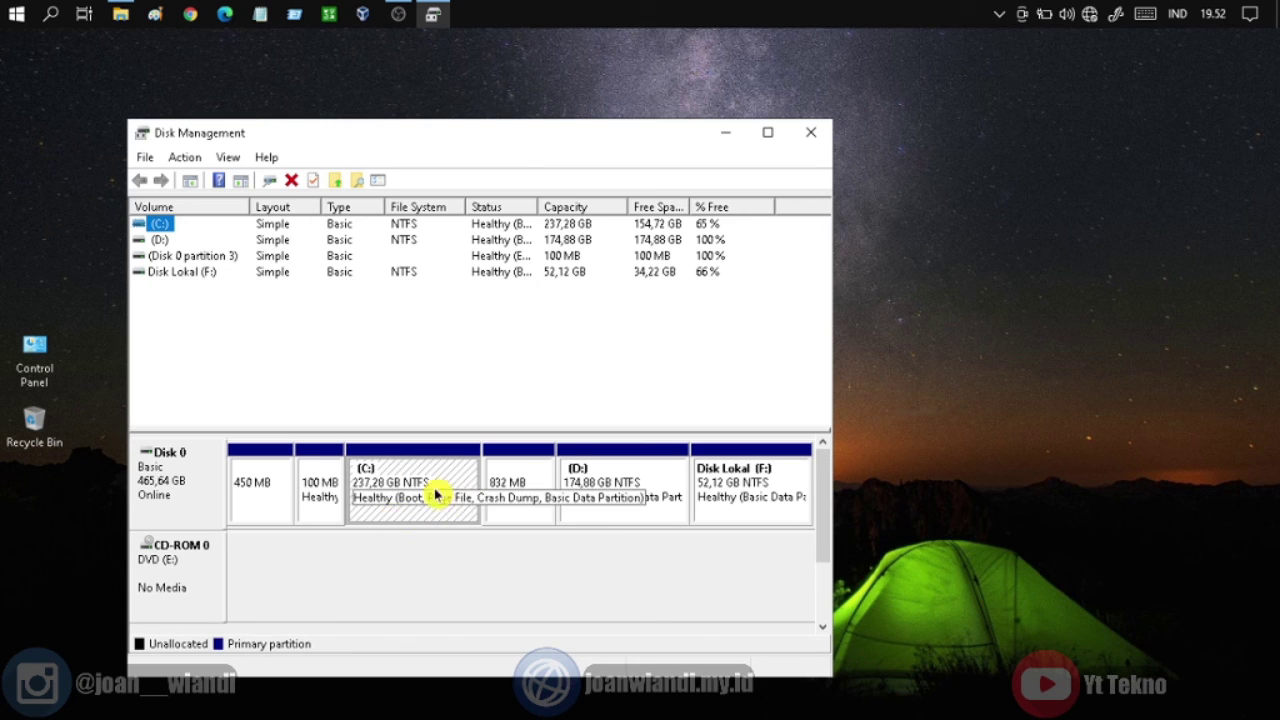
pyautogui.click(726, 133)
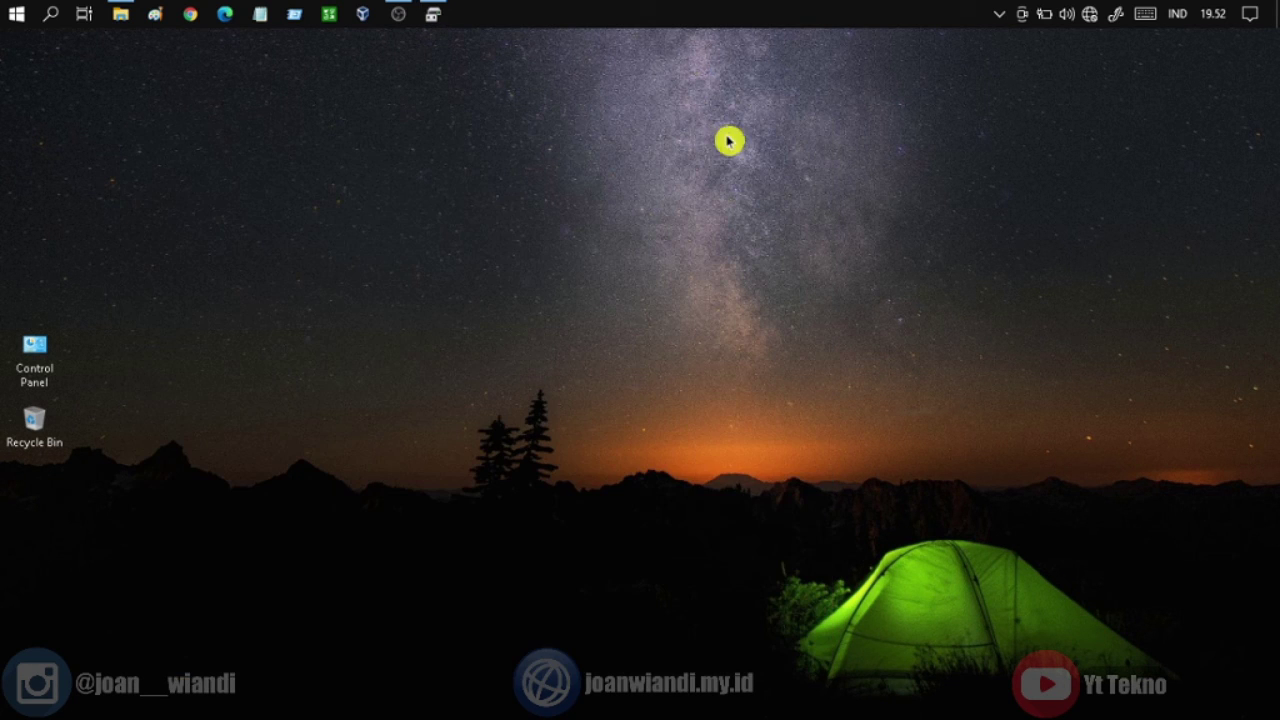
pyautogui.click(120, 14)
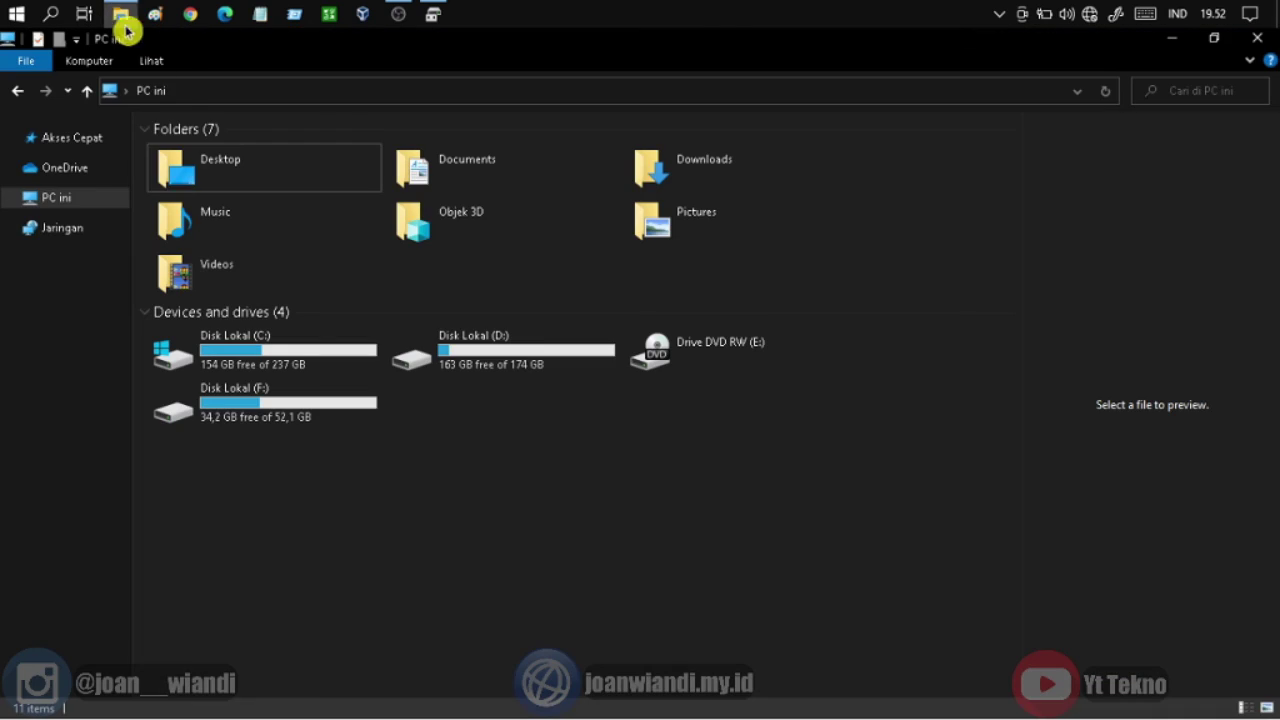